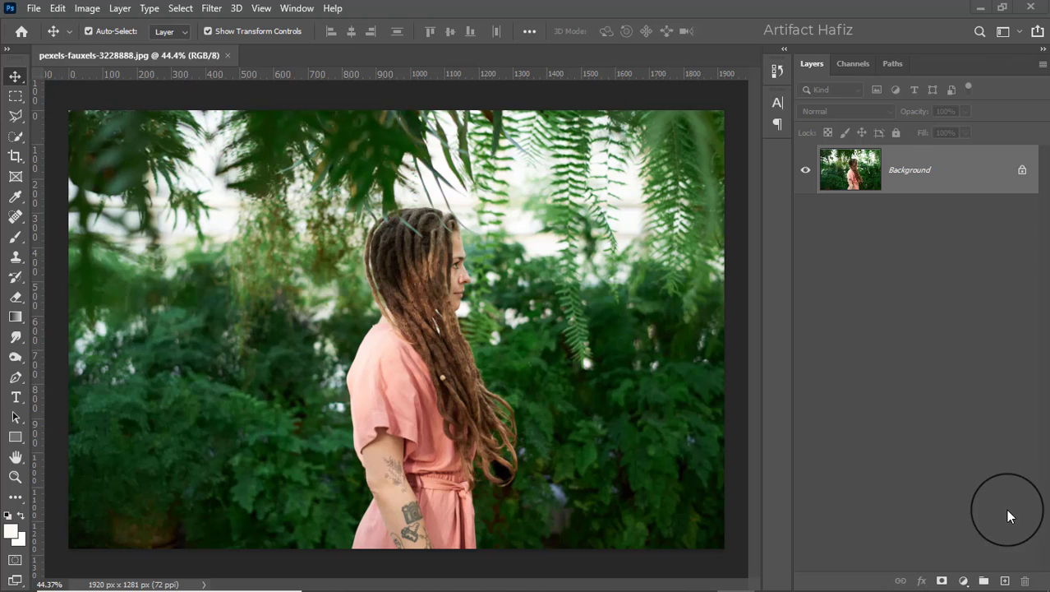
Duplicate the portrait's Background layer into a 'Background copy' layer above it
click(936, 184)
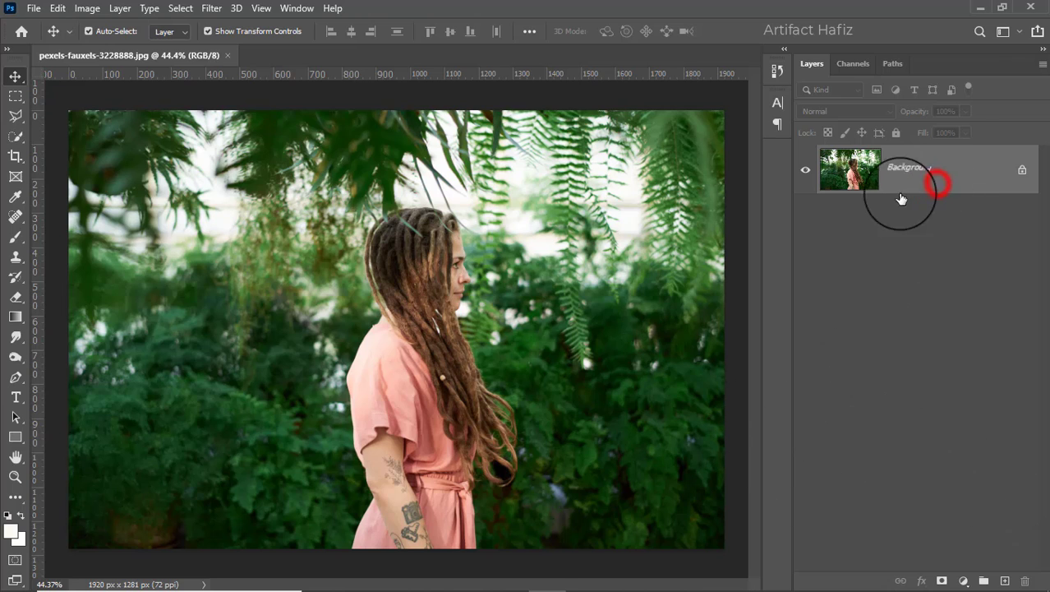
click(955, 161)
drag(955, 161, 1002, 581)
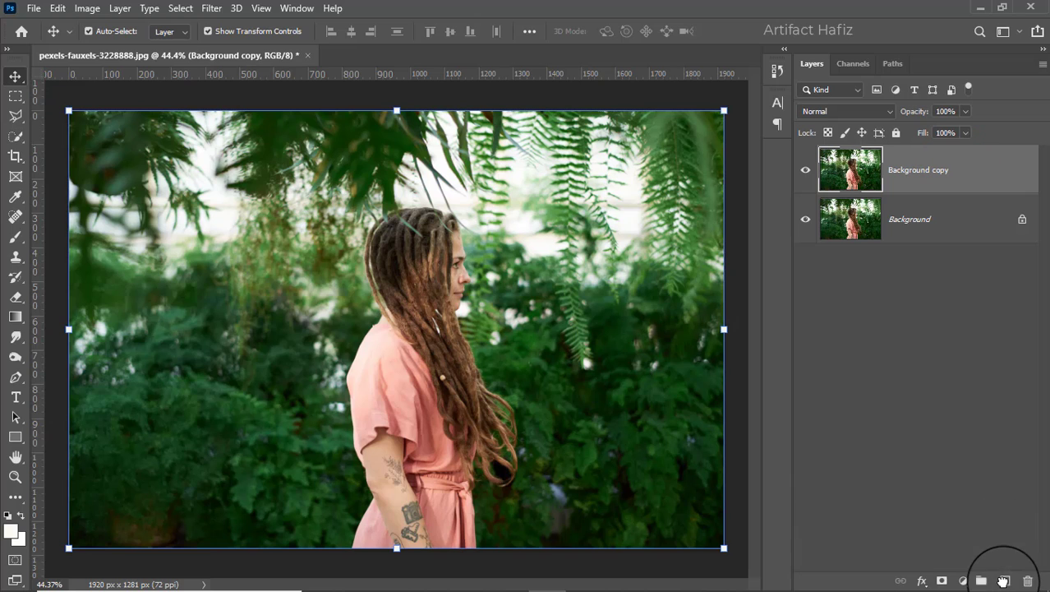
Convert Background copy for Smart Filters and open the Camera Raw Filter on it
click(211, 7)
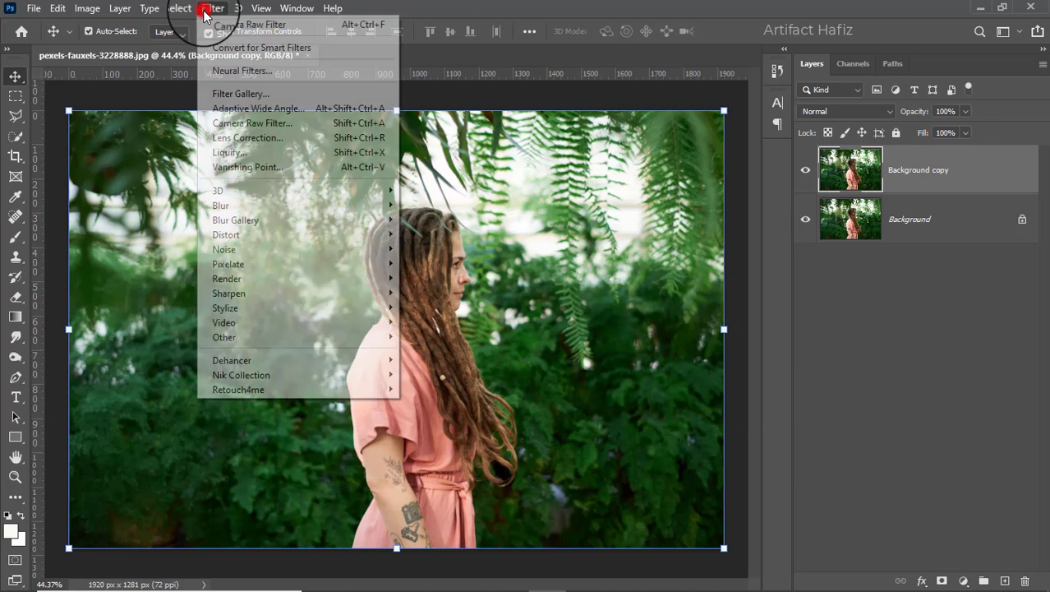
click(220, 48)
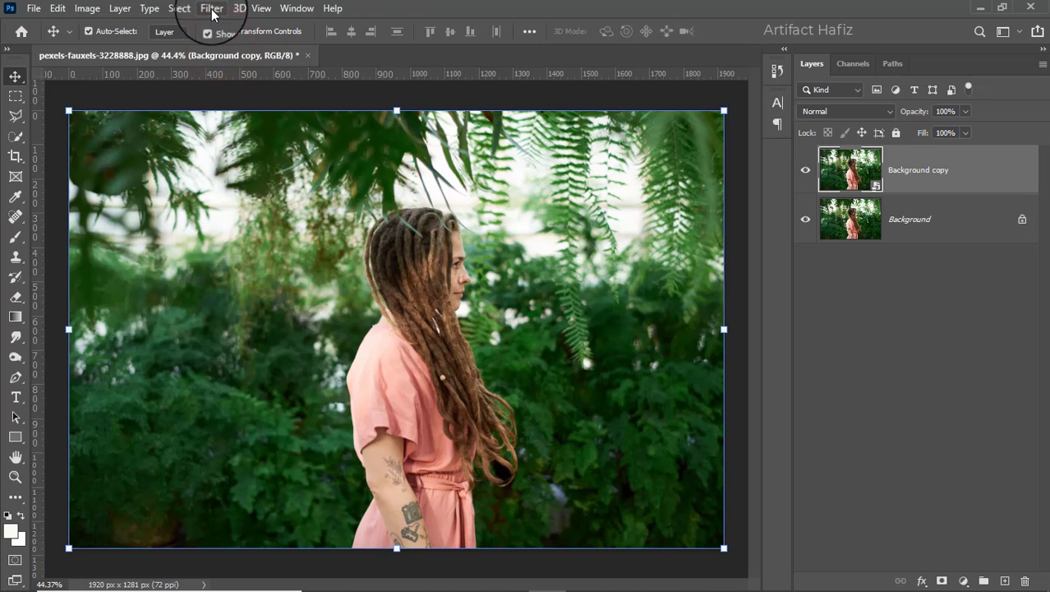
click(211, 8)
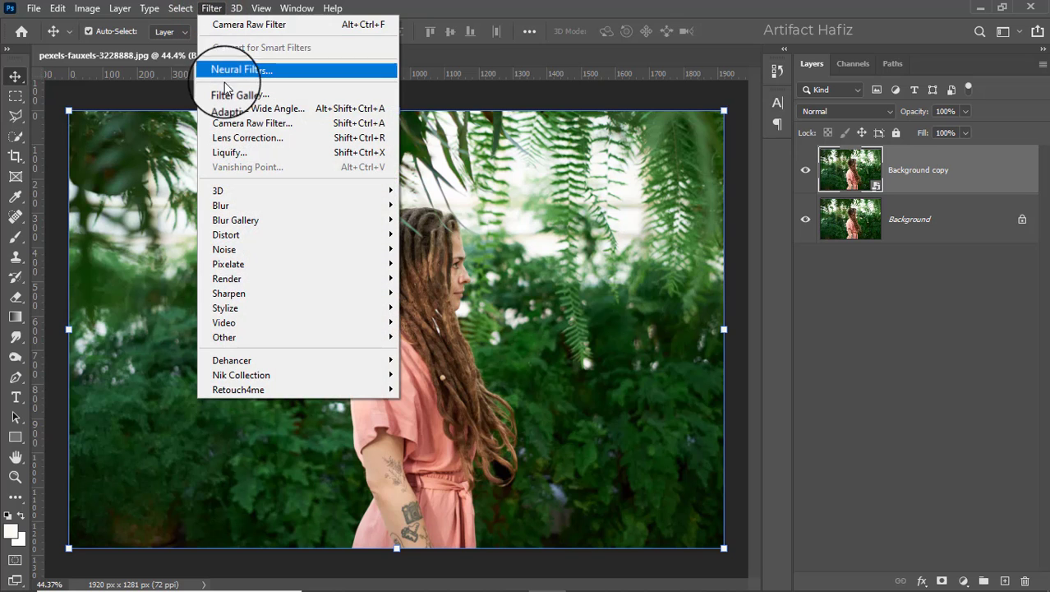
click(229, 124)
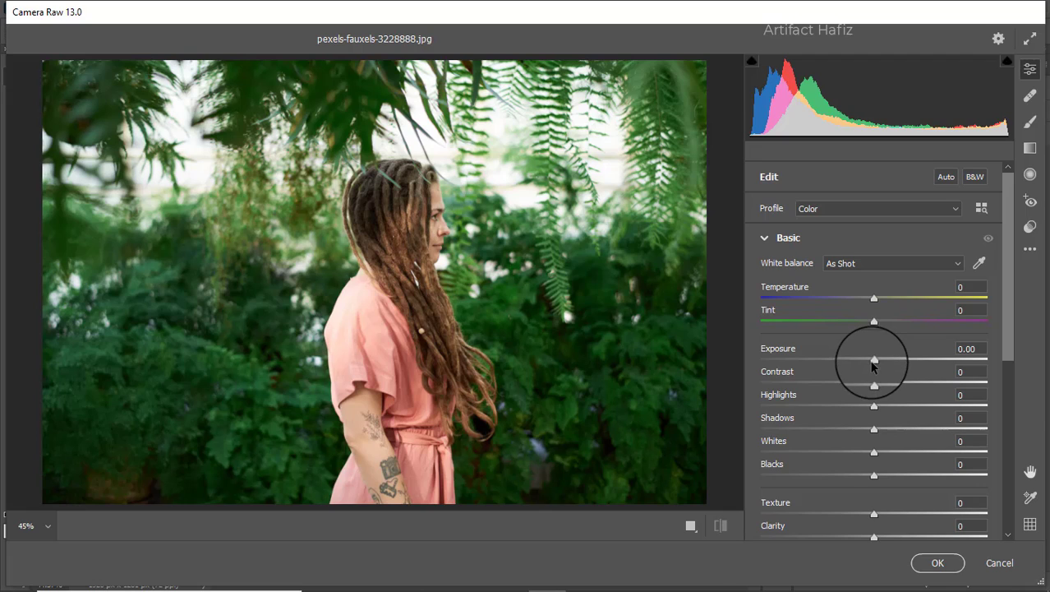
Set Exposure -0.30, Contrast -1, Highlights -35, Shadows +12, Whites +59, Blacks +8
drag(874, 367, 868, 366)
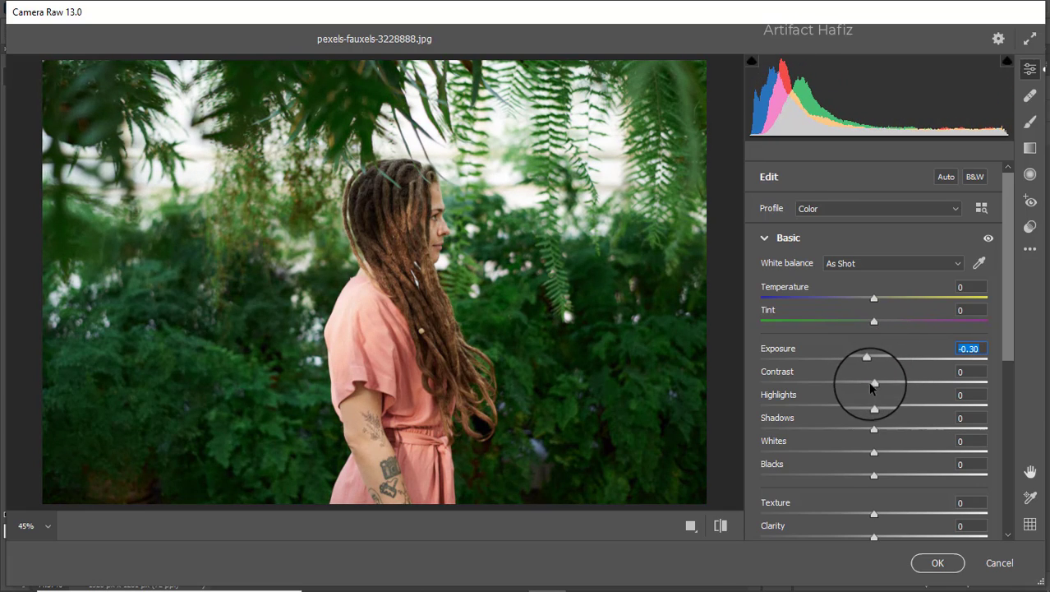
mouse_move(873, 384)
mouse_down()
mouse_move(852, 385)
mouse_move(874, 401)
mouse_up()
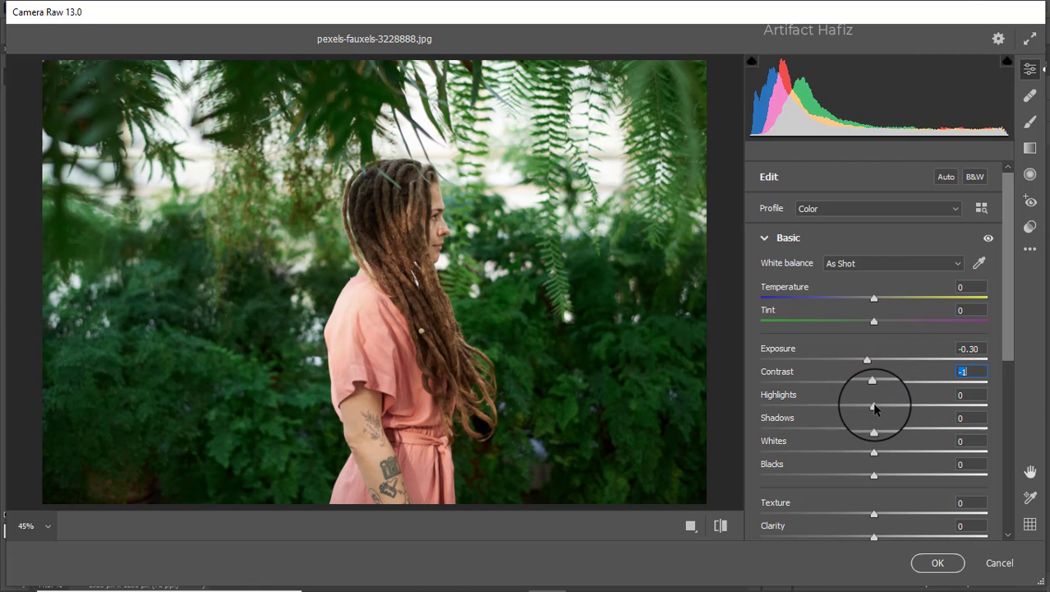
drag(873, 407, 834, 408)
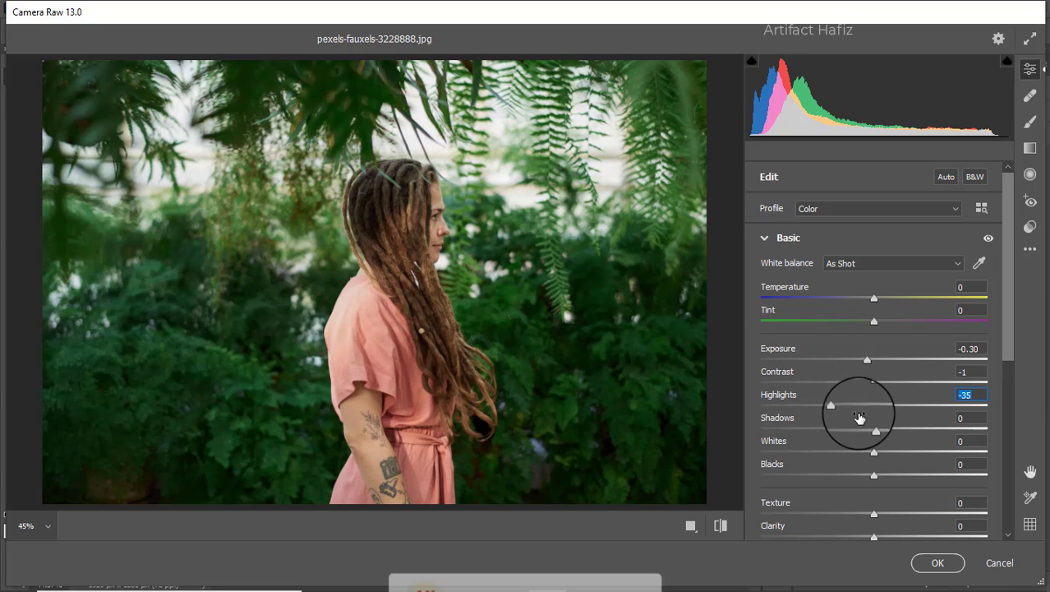
mouse_move(872, 429)
mouse_down()
mouse_move(889, 427)
mouse_move(921, 453)
mouse_move(941, 450)
mouse_up()
click(873, 453)
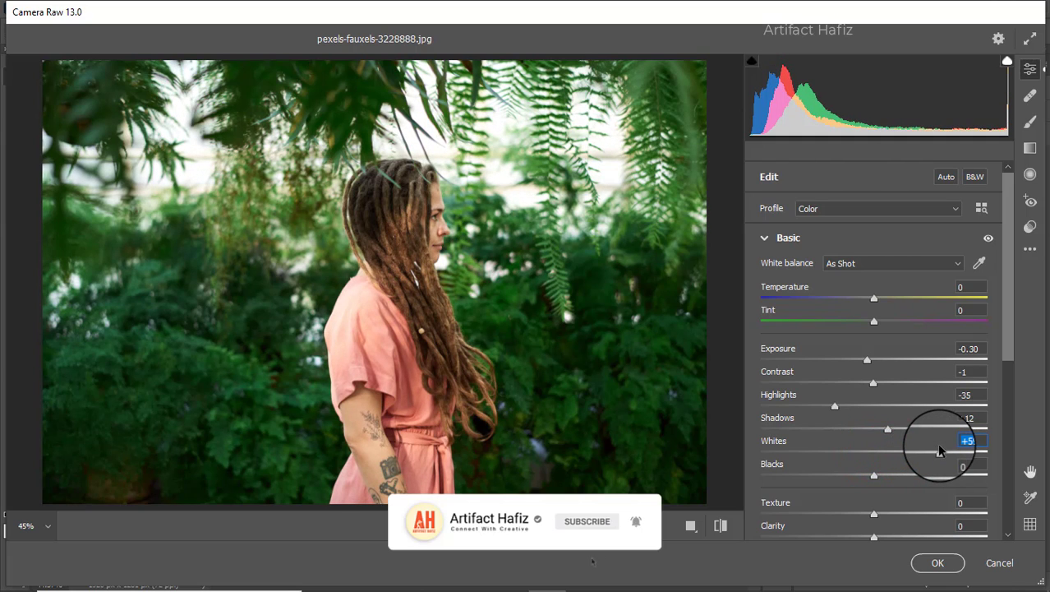
drag(874, 475, 884, 475)
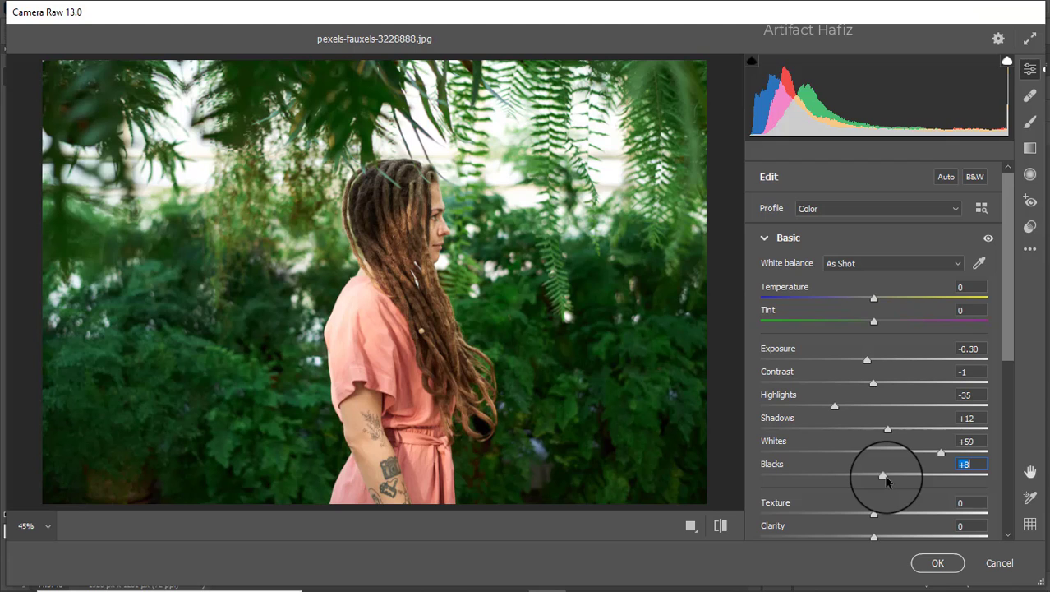
Set Temperature +3 and Tint -14, soften Texture, add slight Clarity and Dehaze +10
mouse_move(874, 298)
mouse_down()
mouse_move(914, 297)
mouse_move(844, 322)
mouse_move(862, 327)
mouse_up()
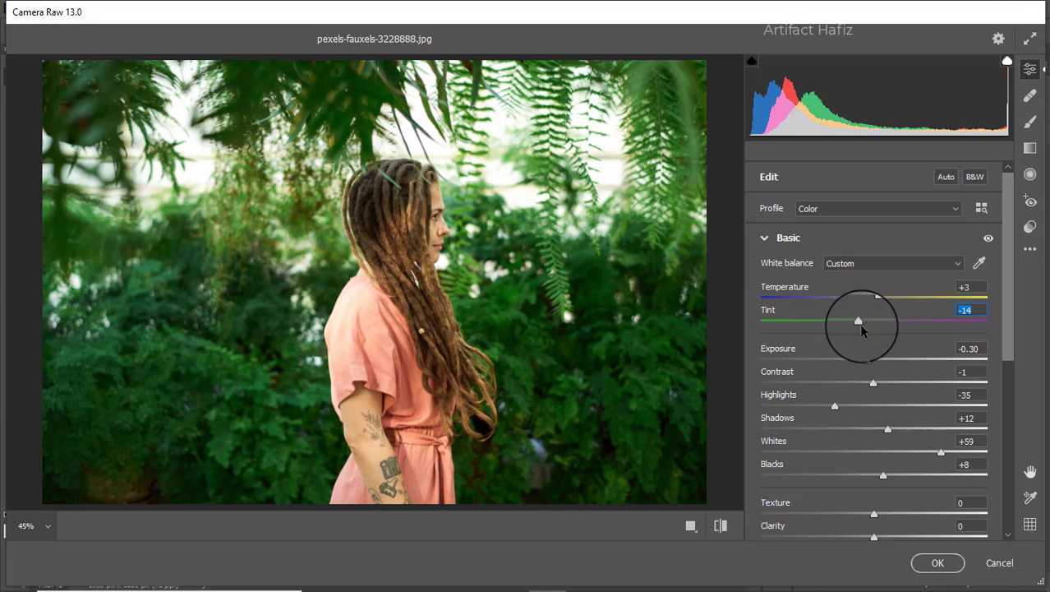
scroll(860, 329, down, 2)
scroll(861, 345, down, 3)
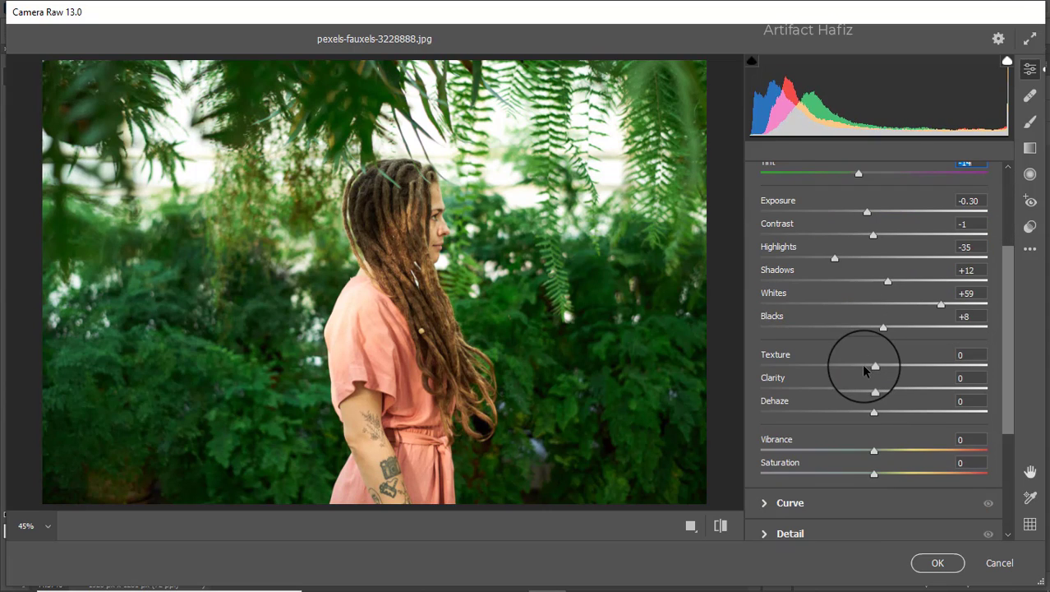
mouse_move(873, 367)
mouse_down()
mouse_move(899, 415)
mouse_move(881, 419)
mouse_up()
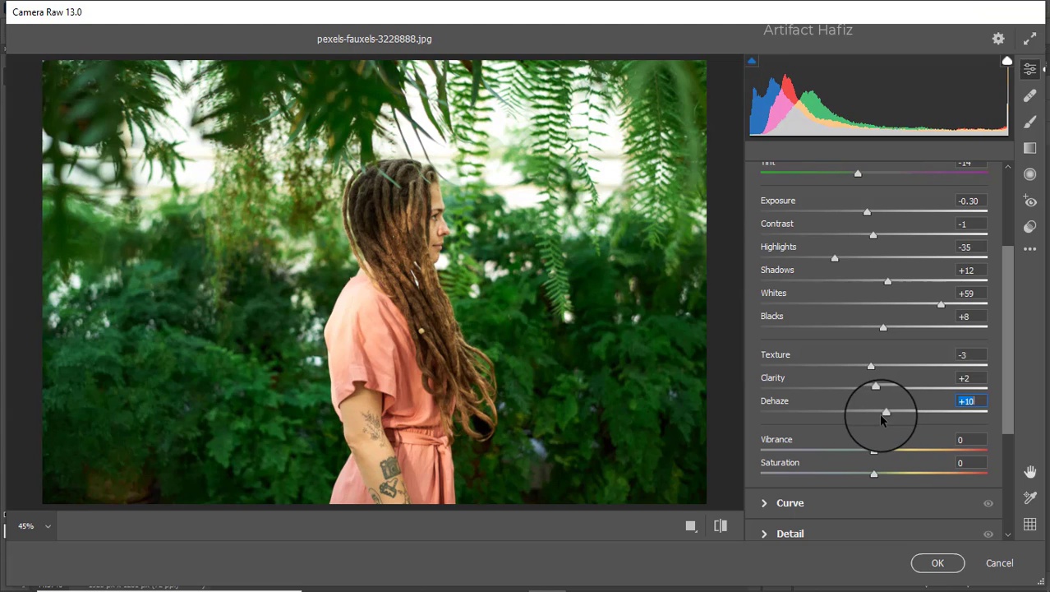
Boost Vibrance to +15, with Saturation at -5
scroll(847, 358, down, 3)
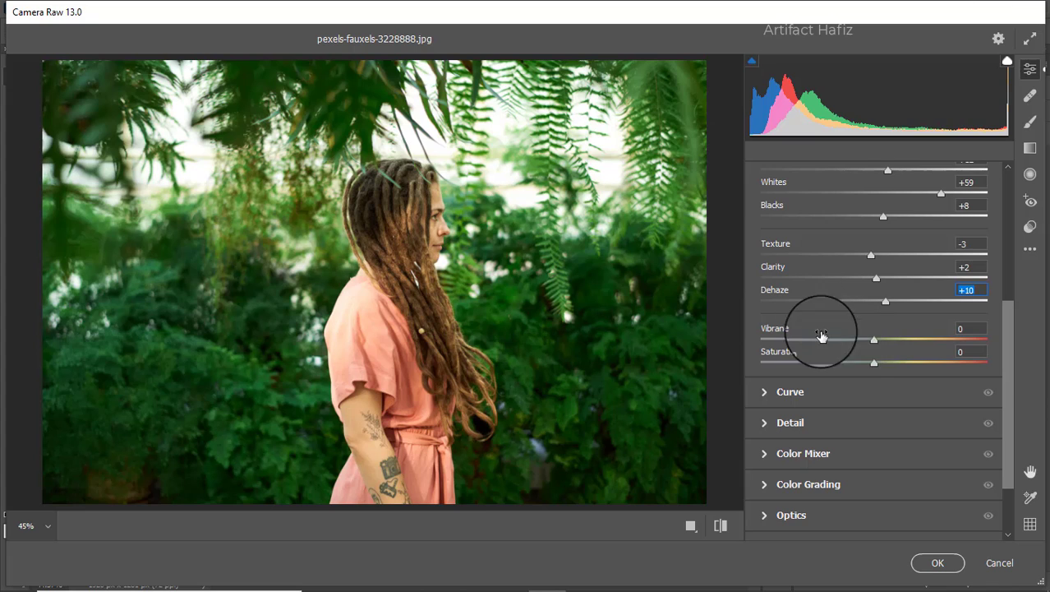
mouse_move(874, 344)
mouse_down()
mouse_move(913, 344)
mouse_move(867, 345)
mouse_move(890, 345)
mouse_move(875, 368)
mouse_up()
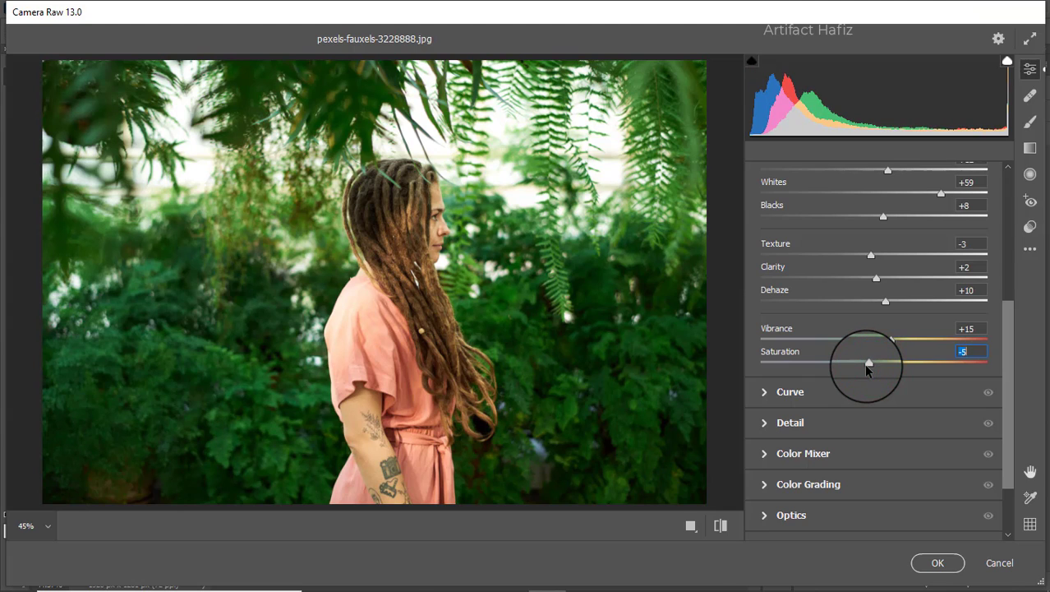
scroll(863, 326, up, 4)
scroll(864, 327, up, 1)
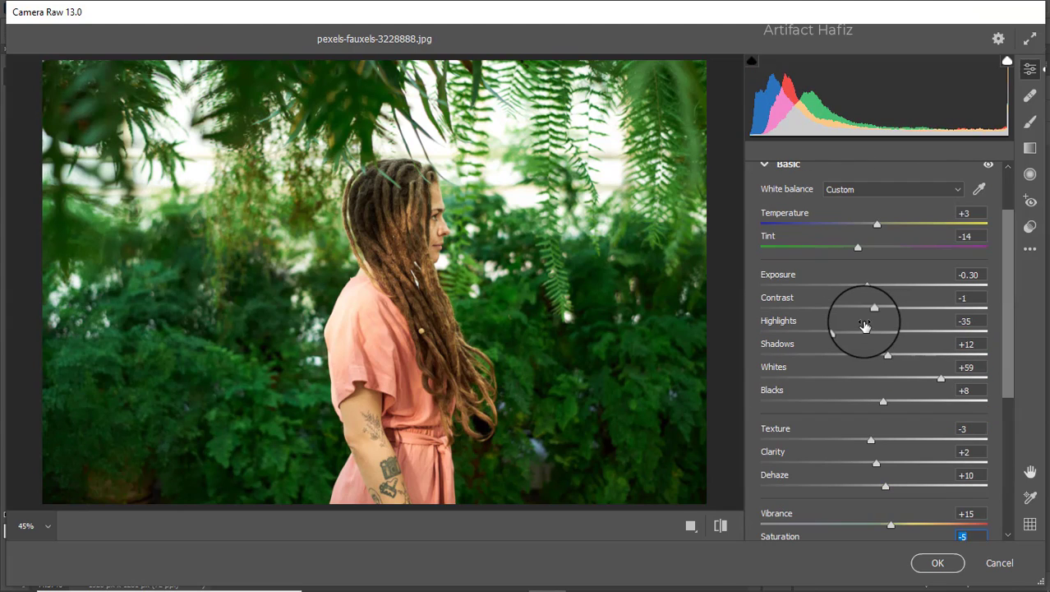
scroll(865, 326, up, 1)
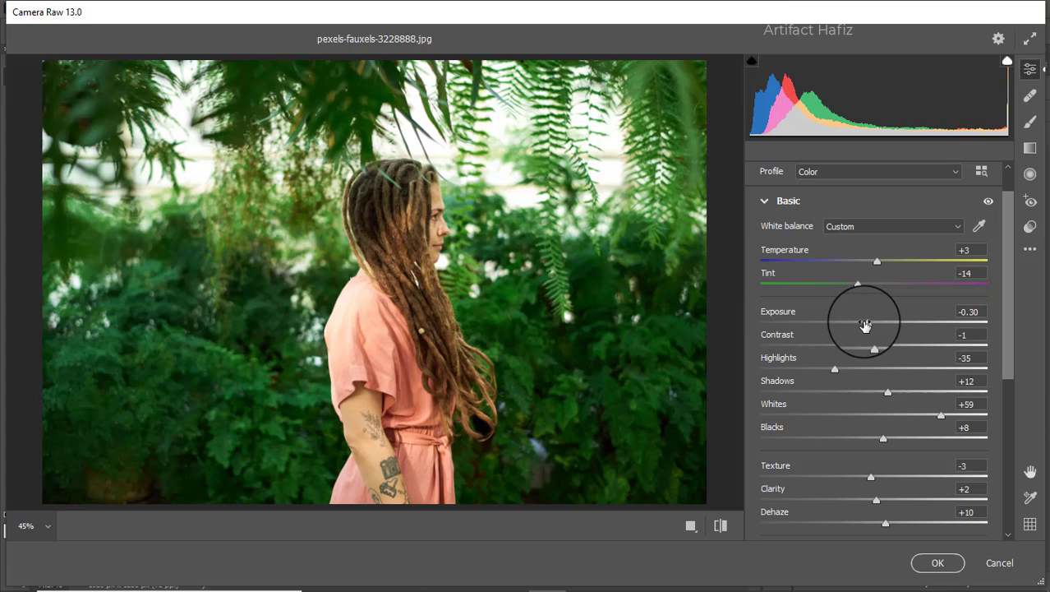
scroll(865, 325, down, 3)
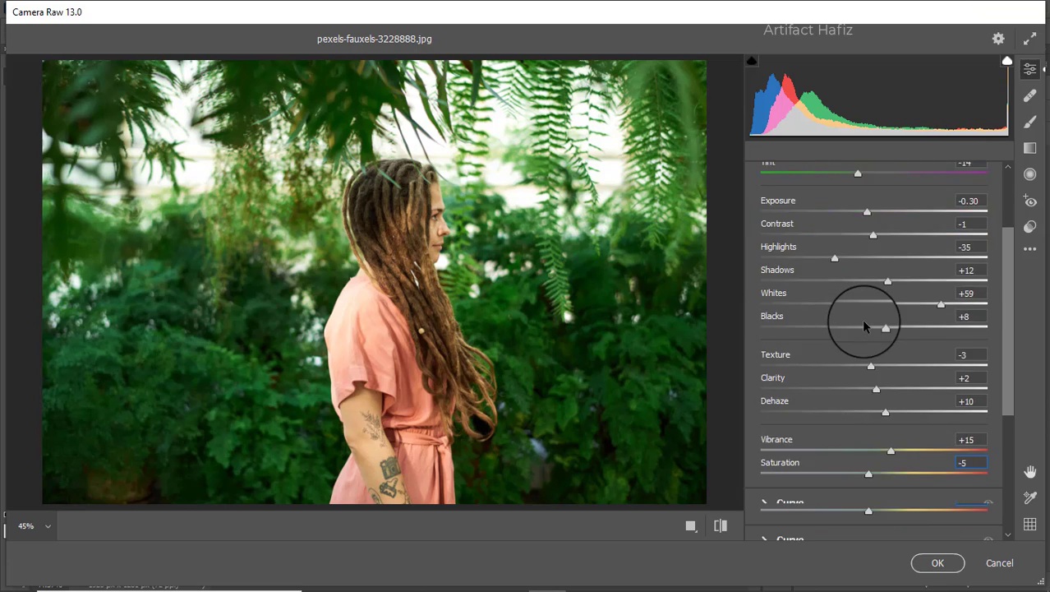
scroll(863, 319, down, 2)
scroll(863, 320, down, 1)
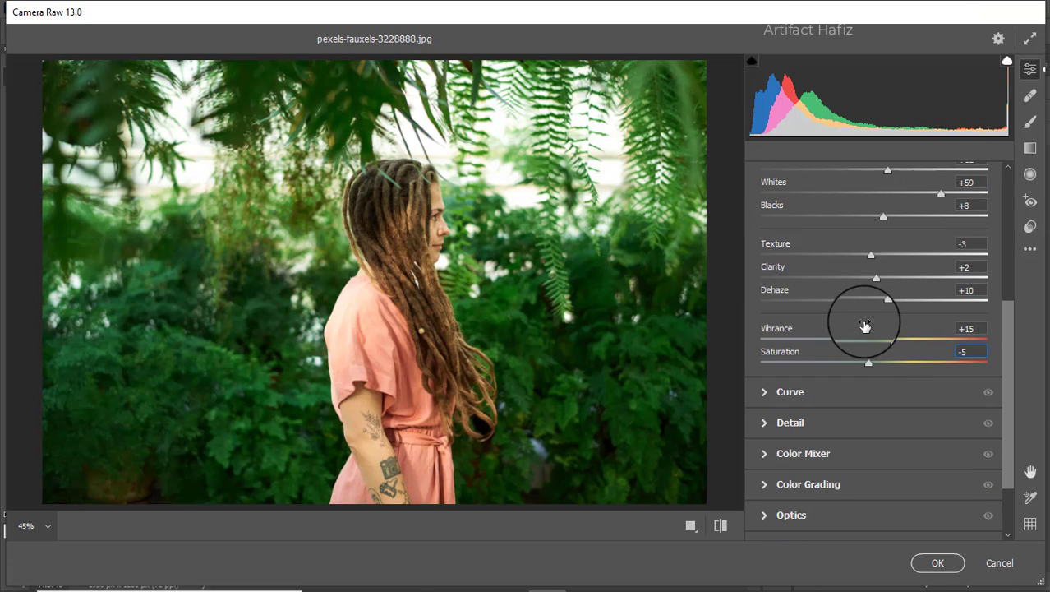
Give the main tone curve a gentle S with points 61→56 and 188→197
click(824, 392)
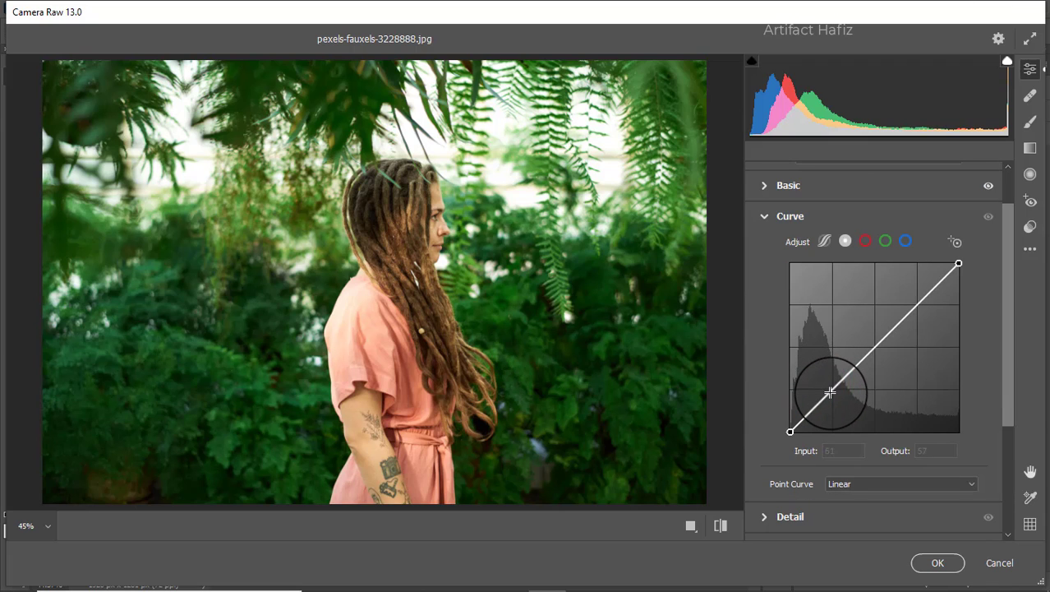
click(830, 395)
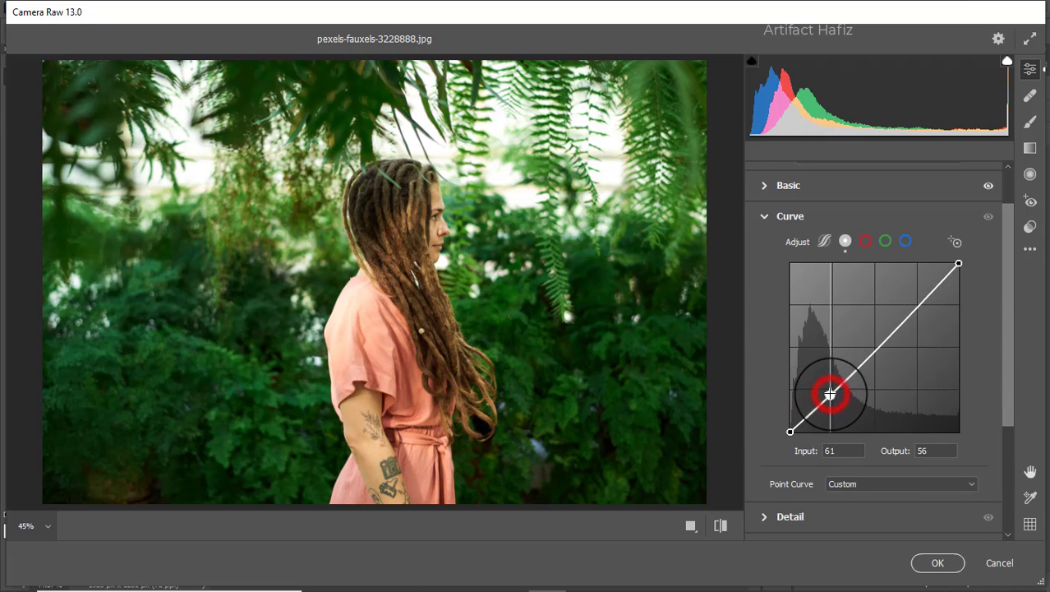
click(915, 302)
drag(915, 303, 913, 301)
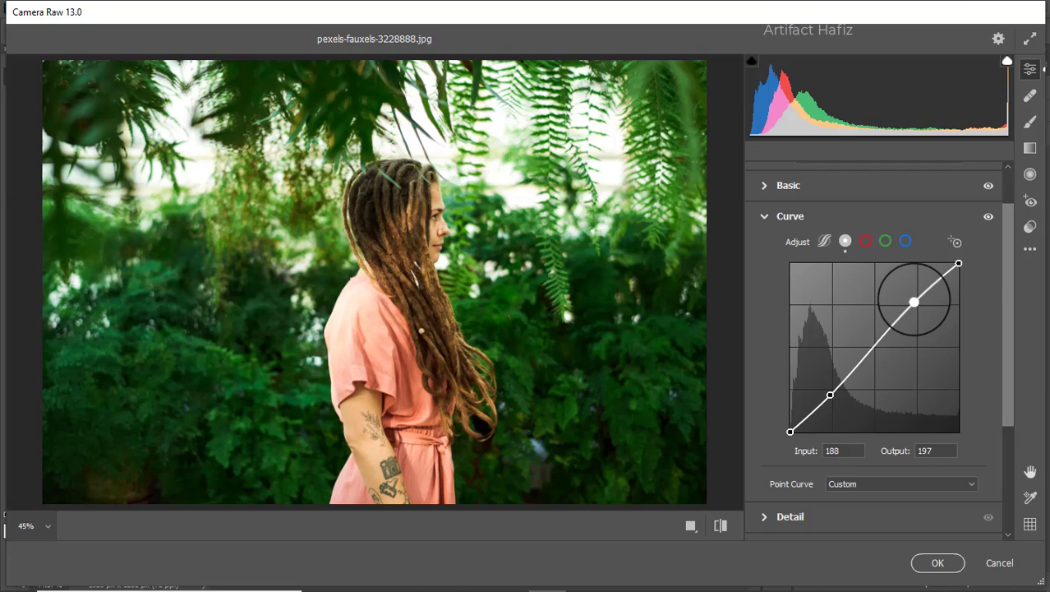
On the Blue channel curve, lift the black point to 7 and add a point at 61/61
click(905, 241)
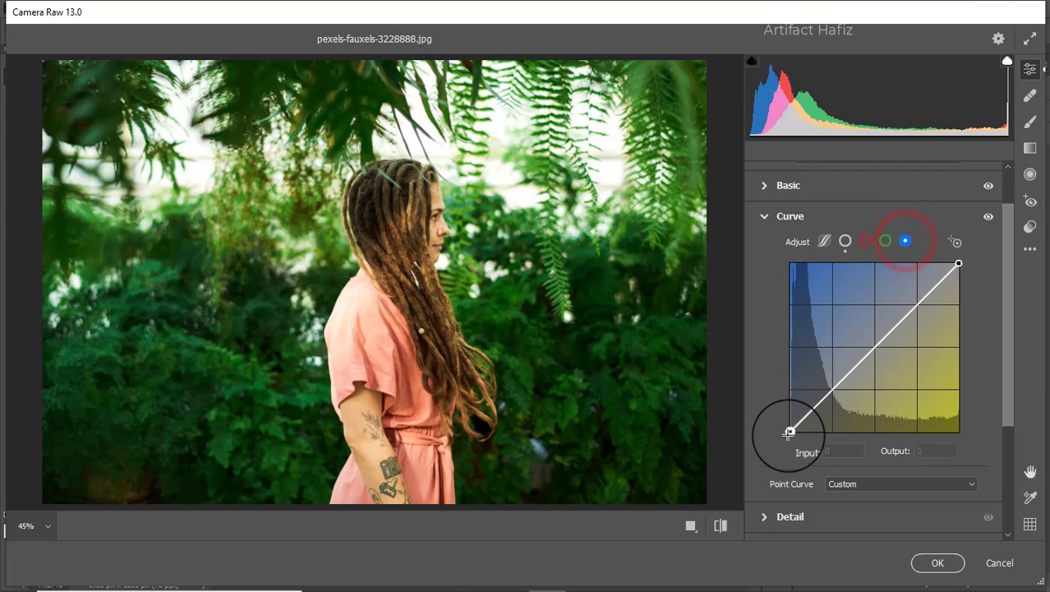
drag(789, 432, 791, 426)
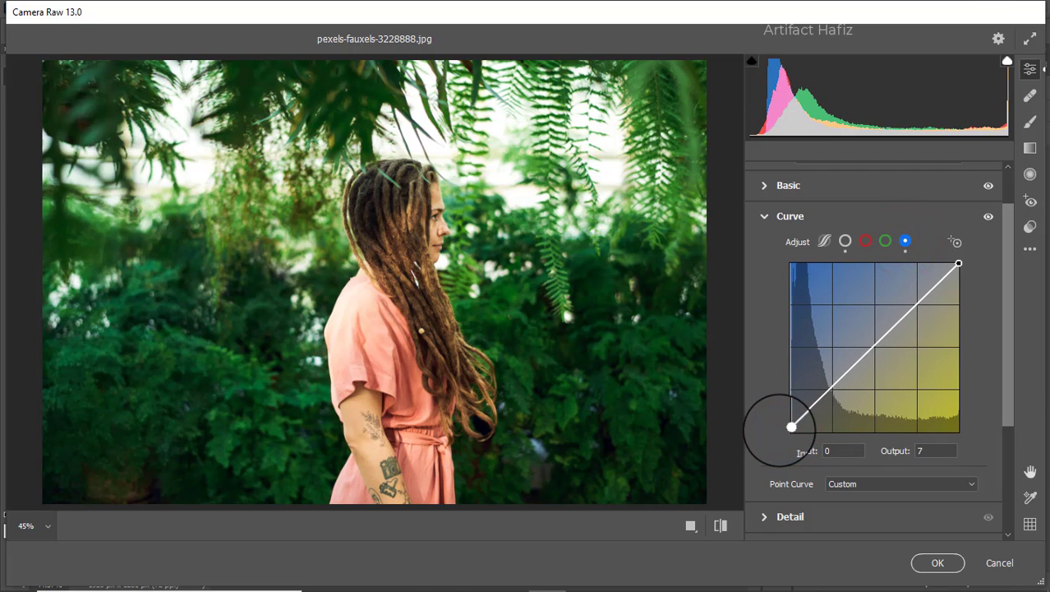
click(830, 391)
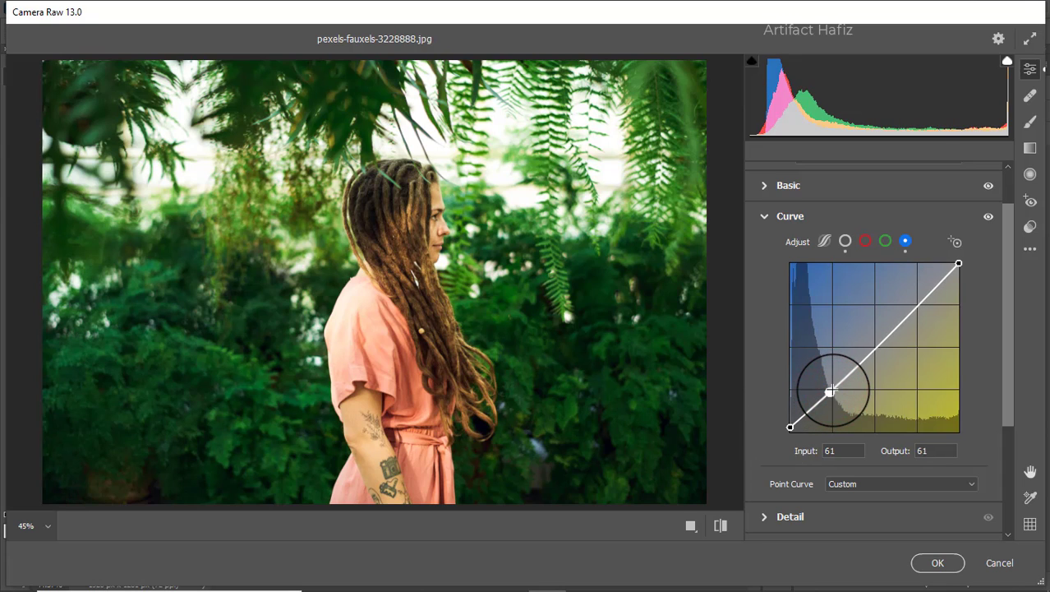
scroll(832, 384, down, 2)
scroll(834, 382, down, 1)
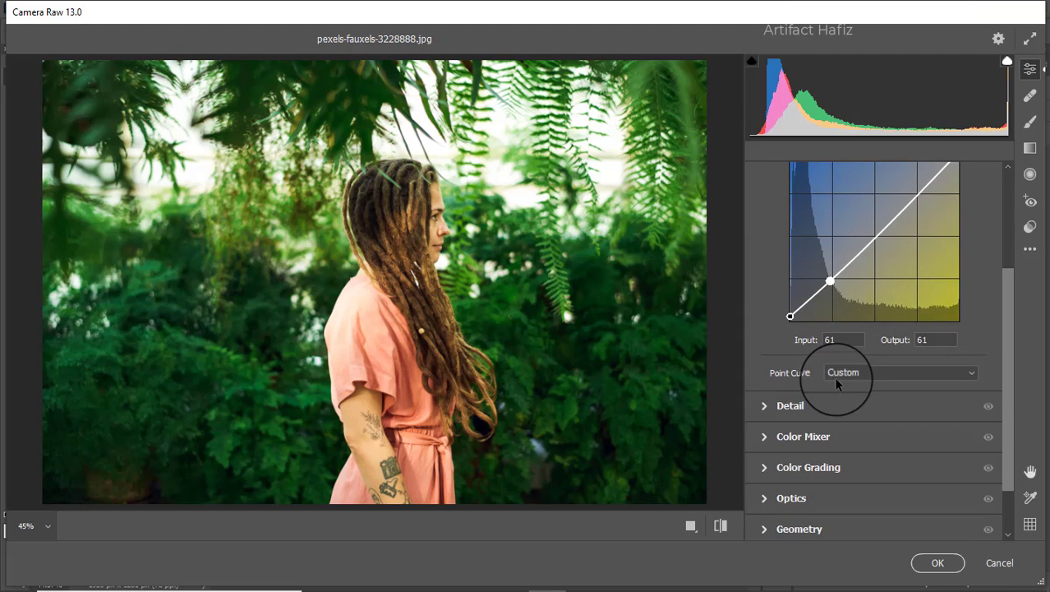
In the Detail panel, set Sharpening 13, Noise Reduction 5, Color Noise Reduction 8
click(806, 404)
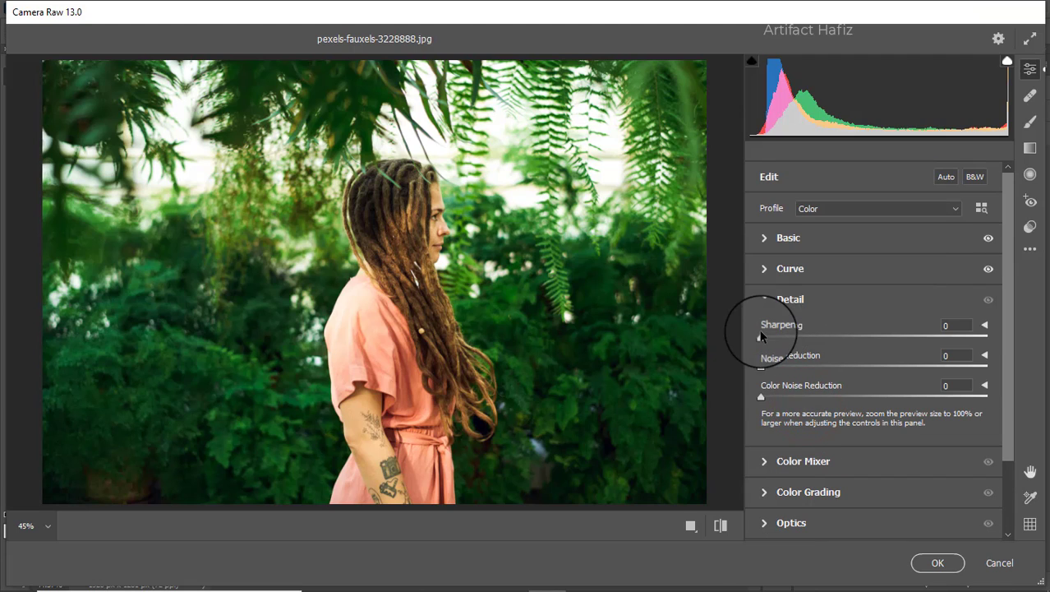
click(764, 335)
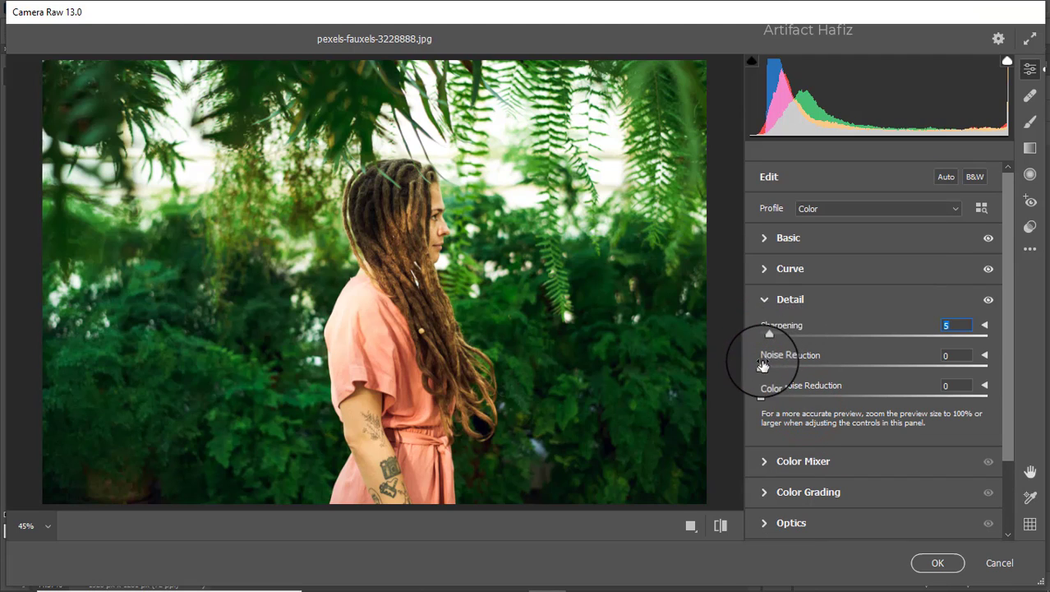
click(767, 365)
click(779, 337)
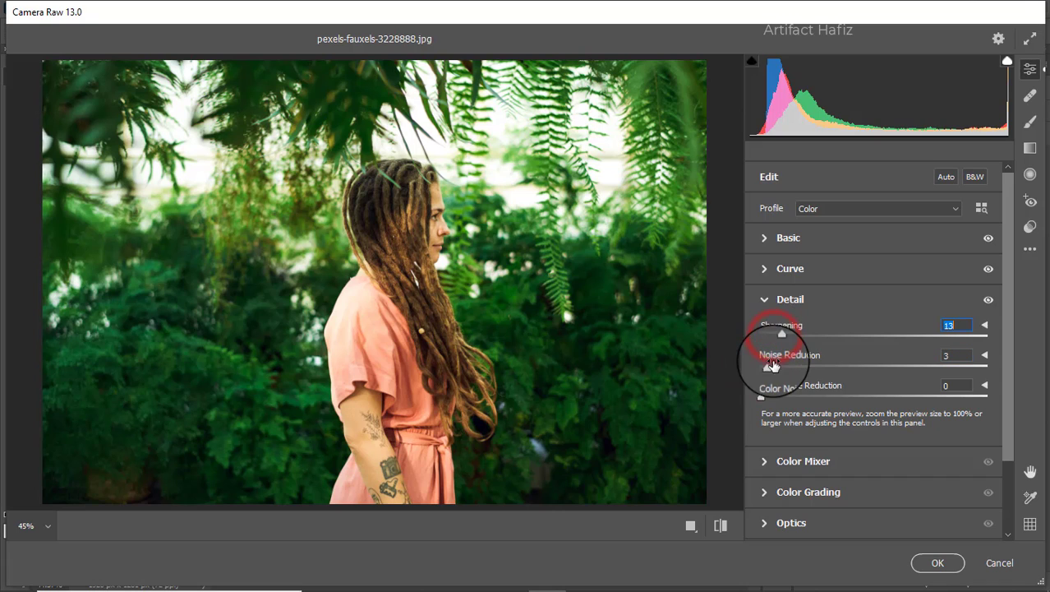
click(773, 367)
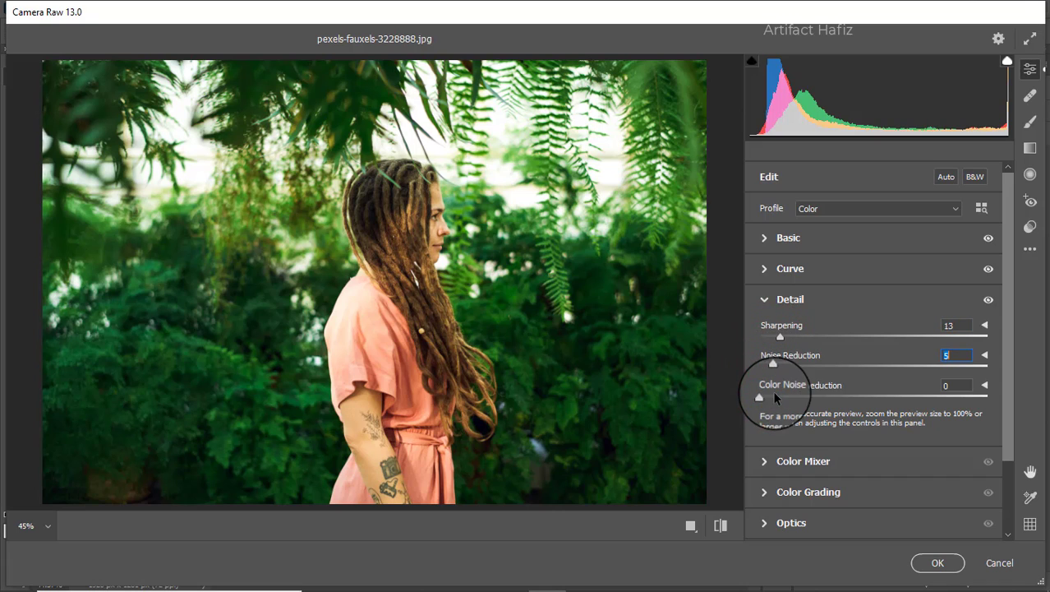
drag(762, 394, 778, 395)
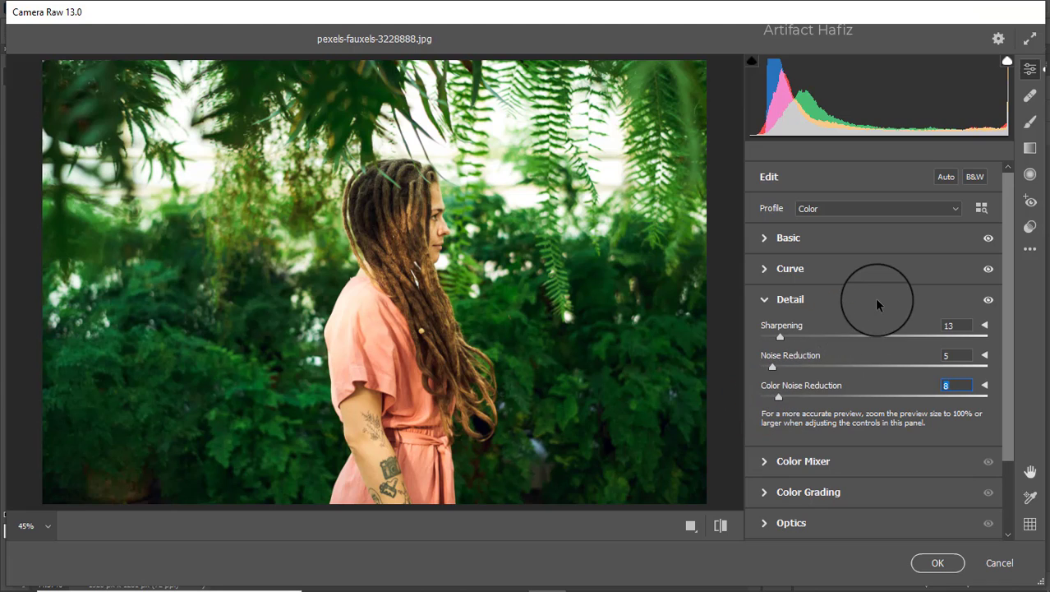
scroll(874, 295, down, 3)
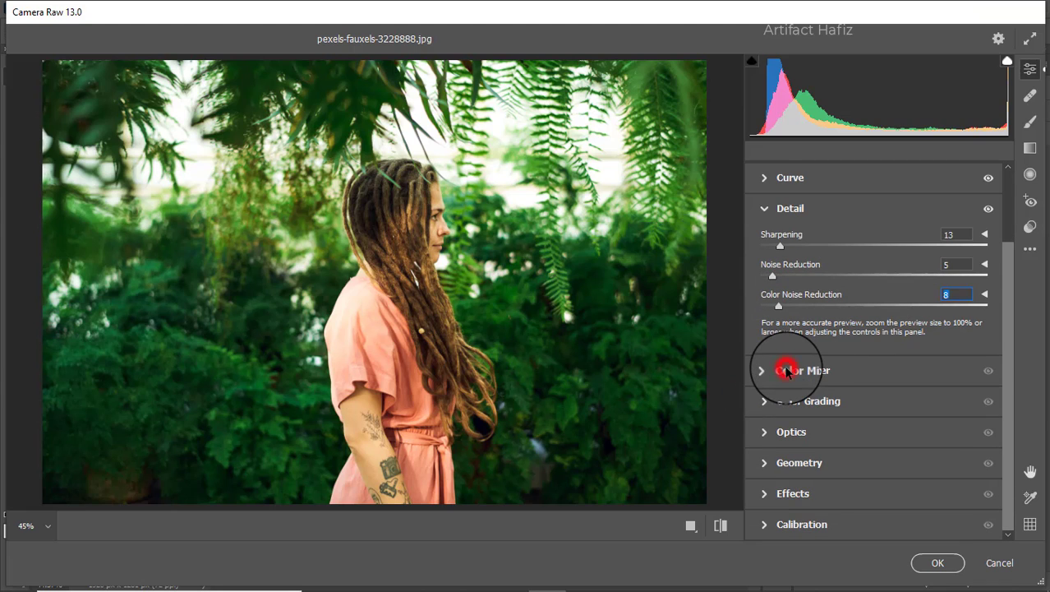
In Color Mixer saturation, set Reds +9, Greens -78 and Blues +8
click(785, 372)
click(816, 276)
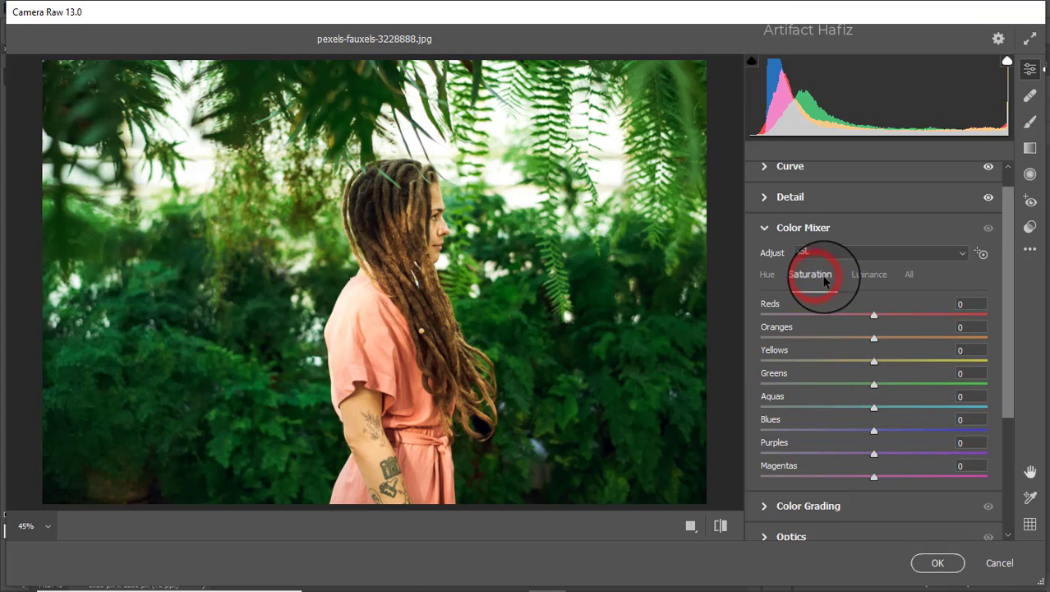
mouse_move(874, 317)
mouse_down()
mouse_move(885, 313)
mouse_move(855, 362)
mouse_move(900, 362)
mouse_move(876, 368)
mouse_up()
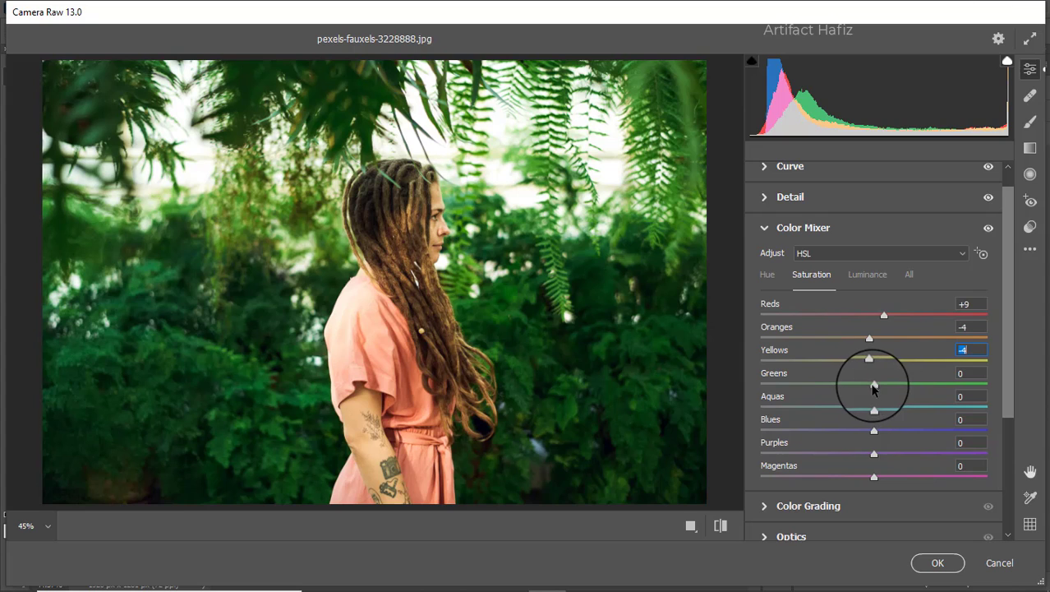
mouse_move(874, 386)
mouse_down()
mouse_move(760, 384)
mouse_move(786, 386)
mouse_up()
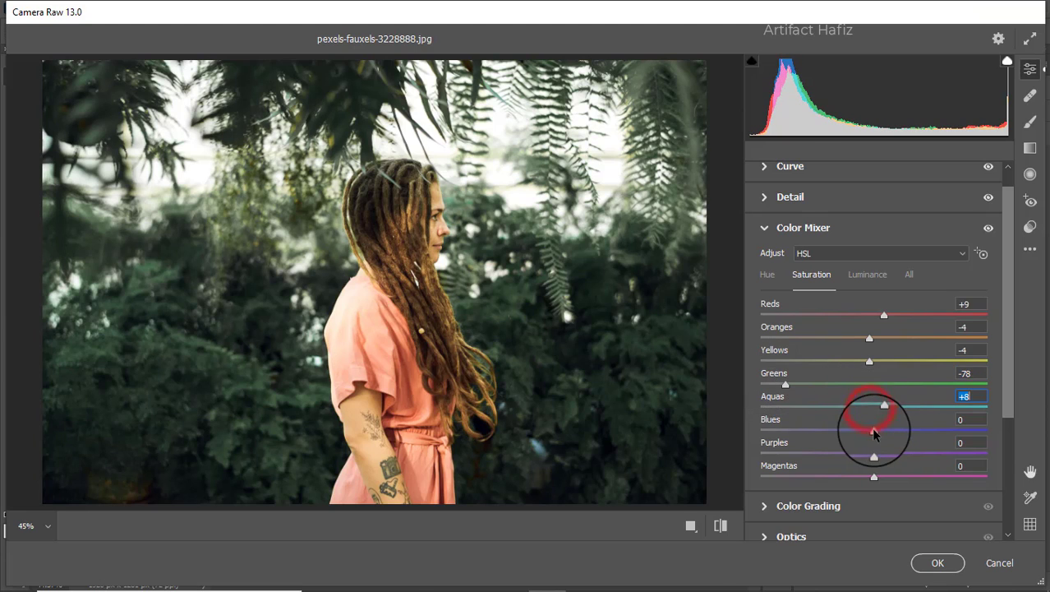
drag(874, 431, 884, 431)
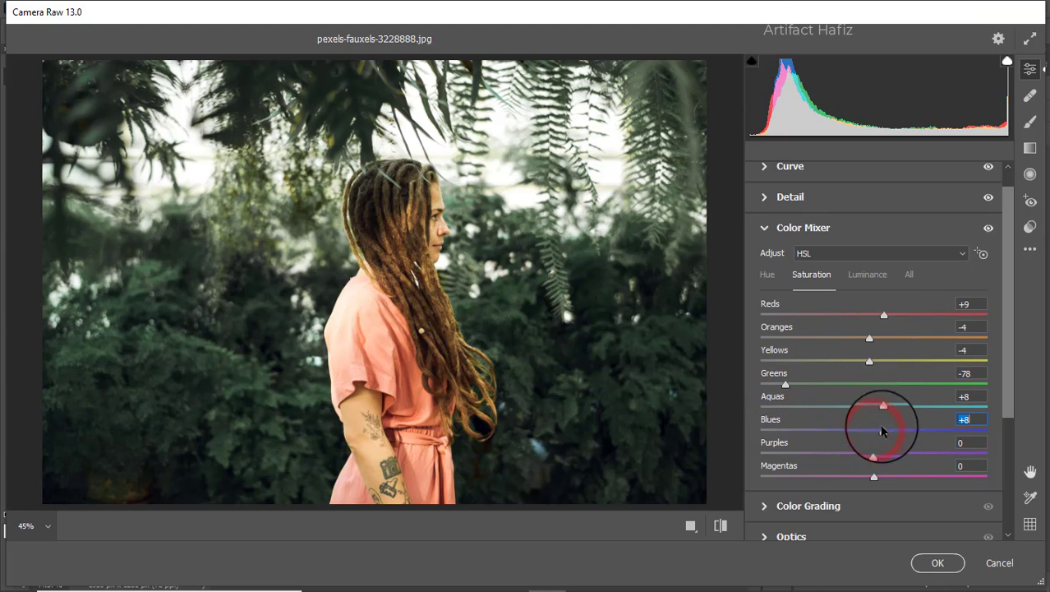
Set Color Mixer luminance to Oranges +27 and Greens -8
click(865, 274)
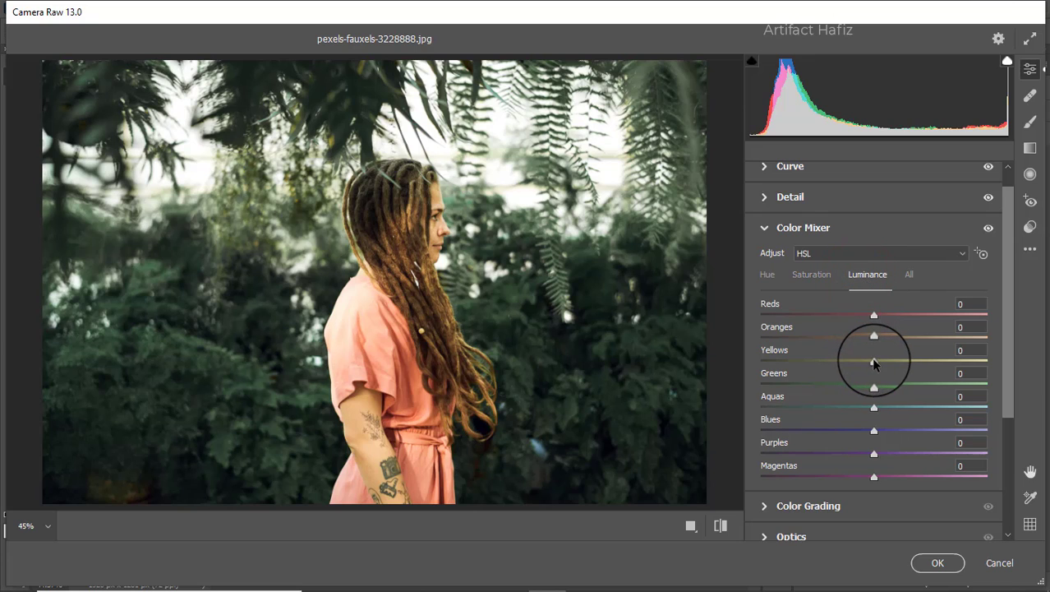
mouse_move(873, 361)
mouse_down()
mouse_move(902, 362)
mouse_move(879, 362)
mouse_move(893, 369)
mouse_move(877, 370)
mouse_move(914, 339)
mouse_move(880, 338)
mouse_move(907, 338)
mouse_up()
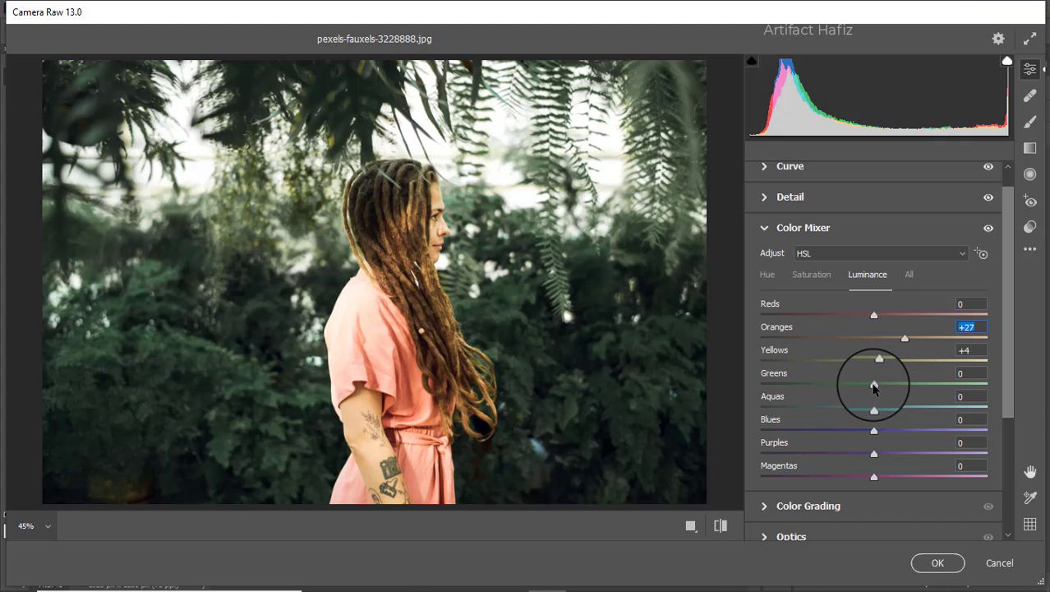
mouse_move(874, 384)
mouse_down()
mouse_move(925, 374)
mouse_move(750, 394)
mouse_move(866, 390)
mouse_move(872, 409)
mouse_move(919, 408)
mouse_move(856, 411)
mouse_move(878, 406)
mouse_move(881, 431)
mouse_up()
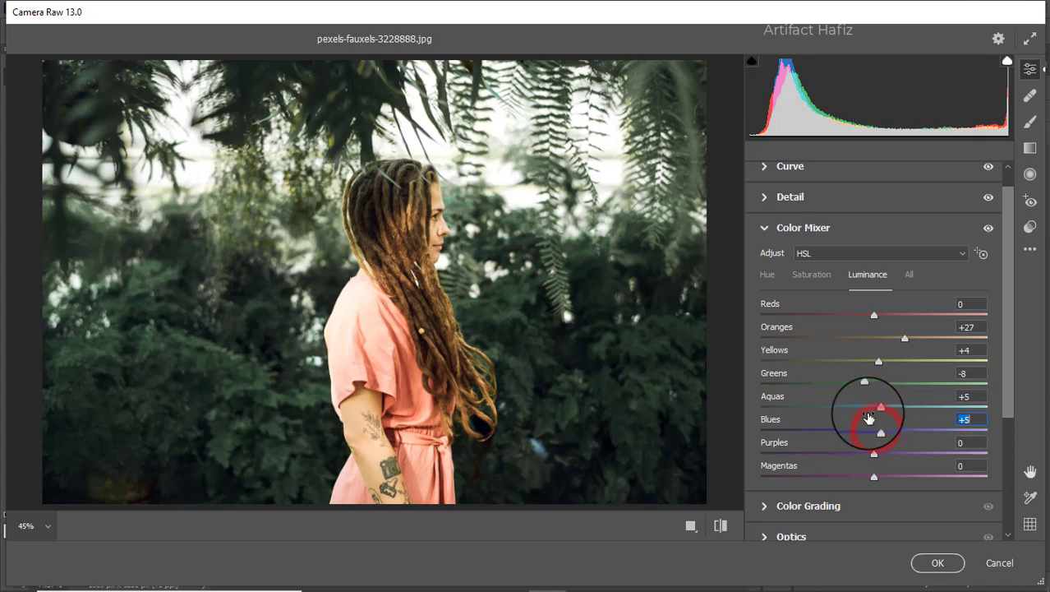
Set Color Mixer hue to Greens +100, Yellows +71, Aquas -71 and Blues -100
click(768, 273)
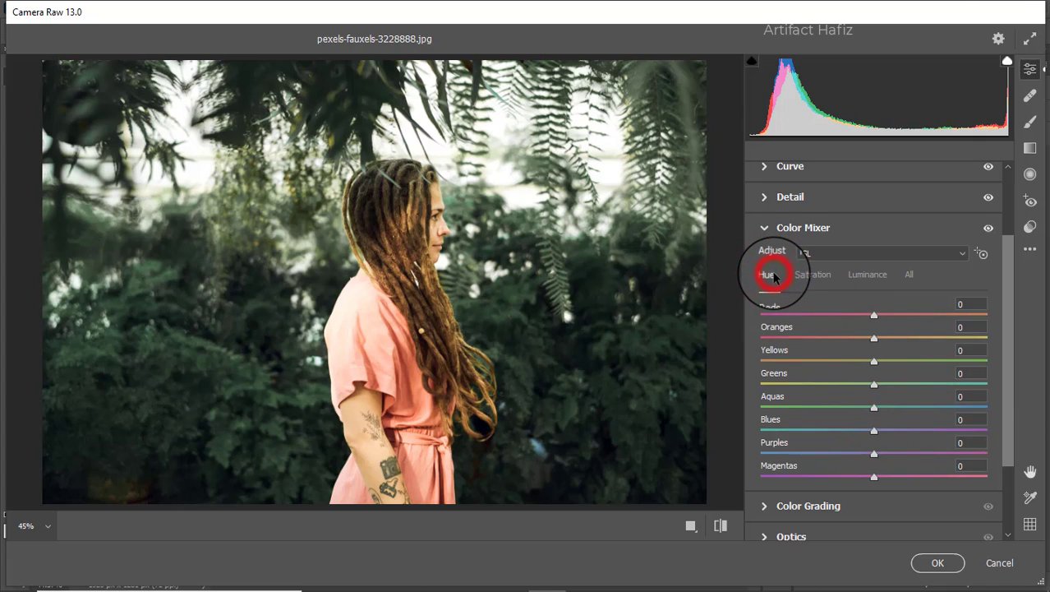
drag(874, 384, 1019, 388)
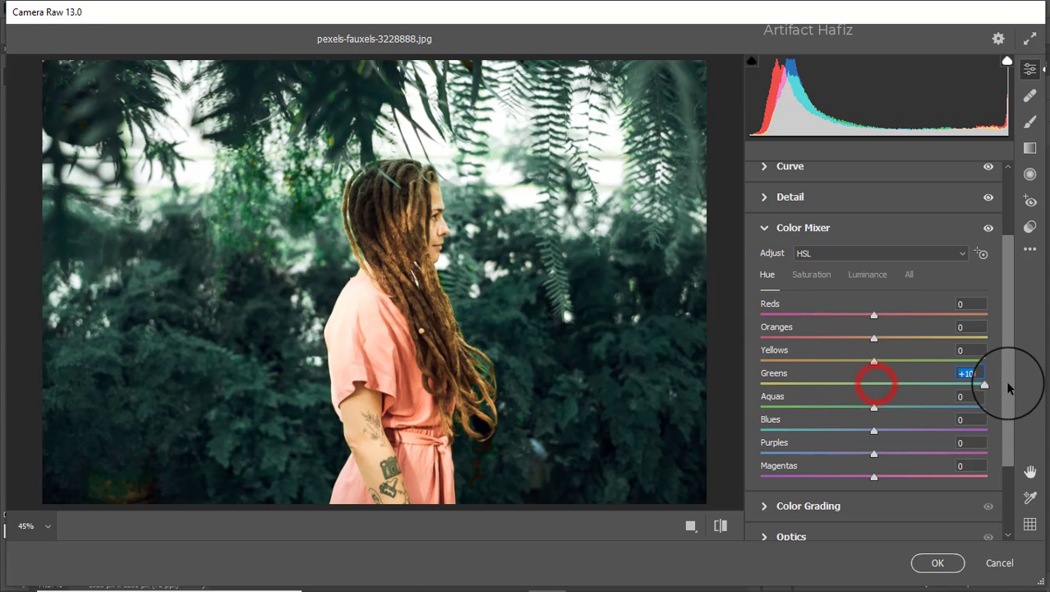
mouse_move(875, 360)
mouse_down()
mouse_move(1046, 363)
mouse_move(954, 361)
mouse_up()
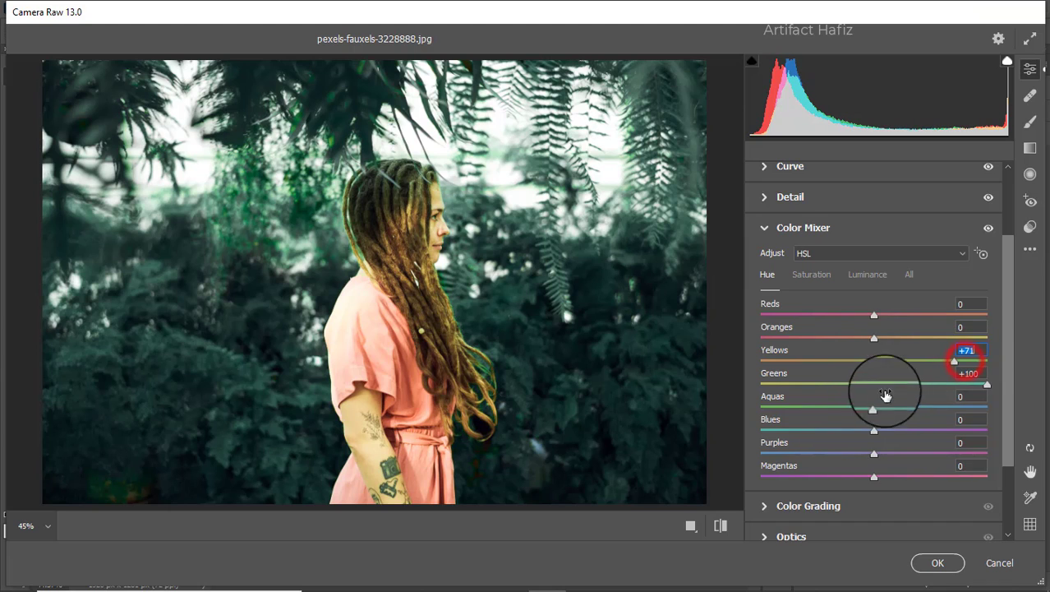
drag(874, 407, 807, 420)
drag(874, 430, 729, 420)
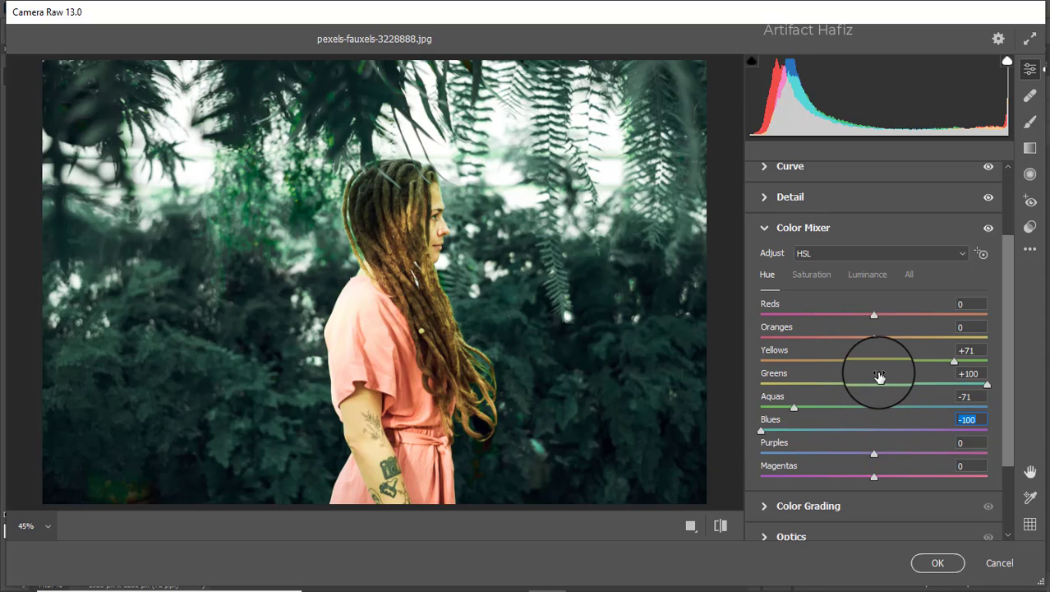
scroll(877, 370, down, 3)
Color-grade shadows blue, highlights warm yellow, and midtones blue (H 222, S 13)
click(764, 402)
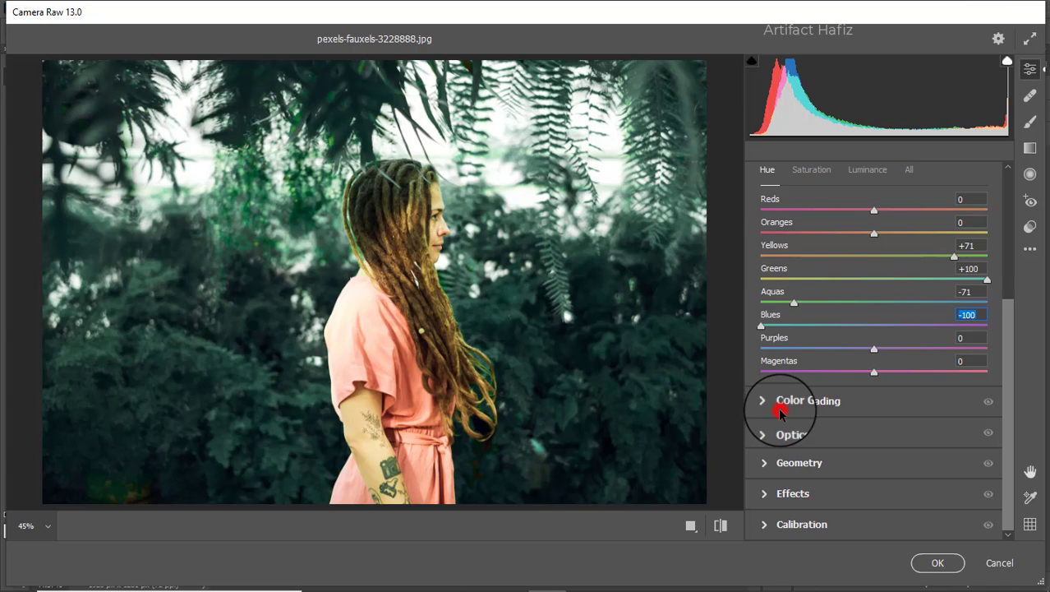
mouse_move(785, 415)
mouse_down()
mouse_move(820, 413)
mouse_move(878, 351)
mouse_move(785, 481)
mouse_move(744, 453)
mouse_up()
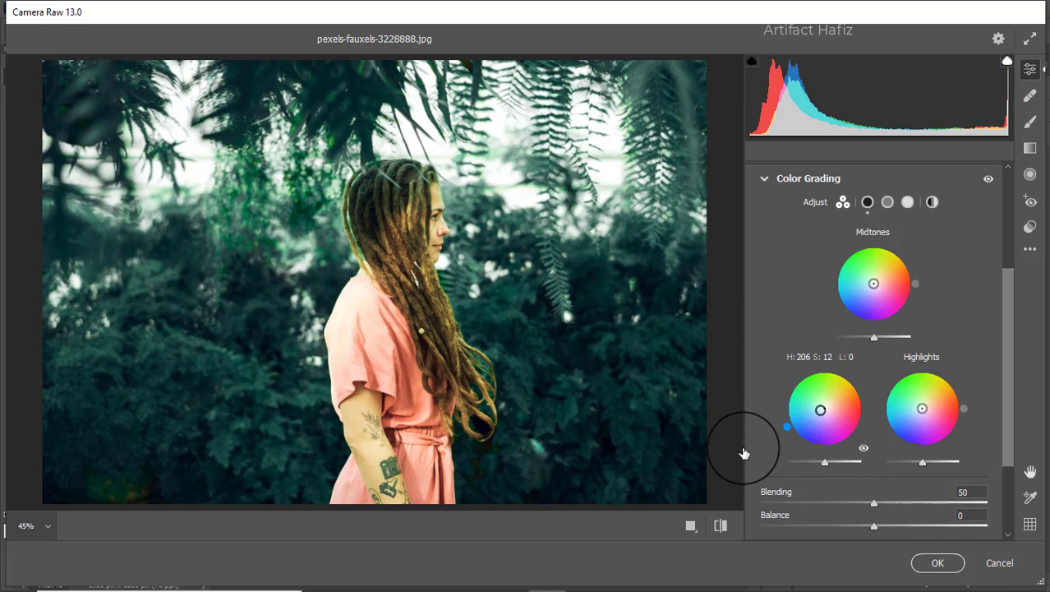
drag(925, 413, 920, 369)
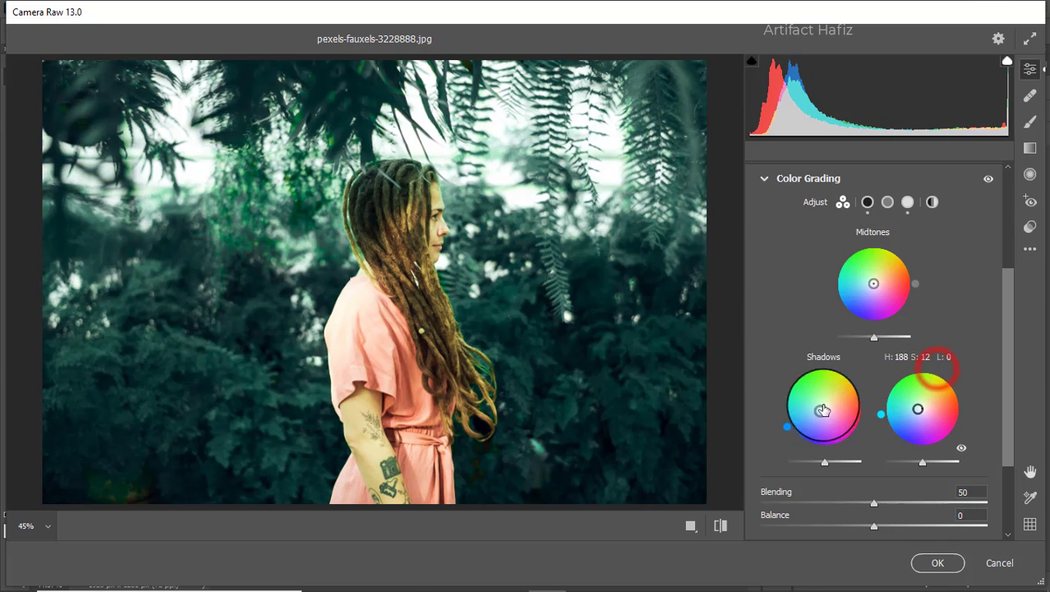
drag(920, 369, 967, 380)
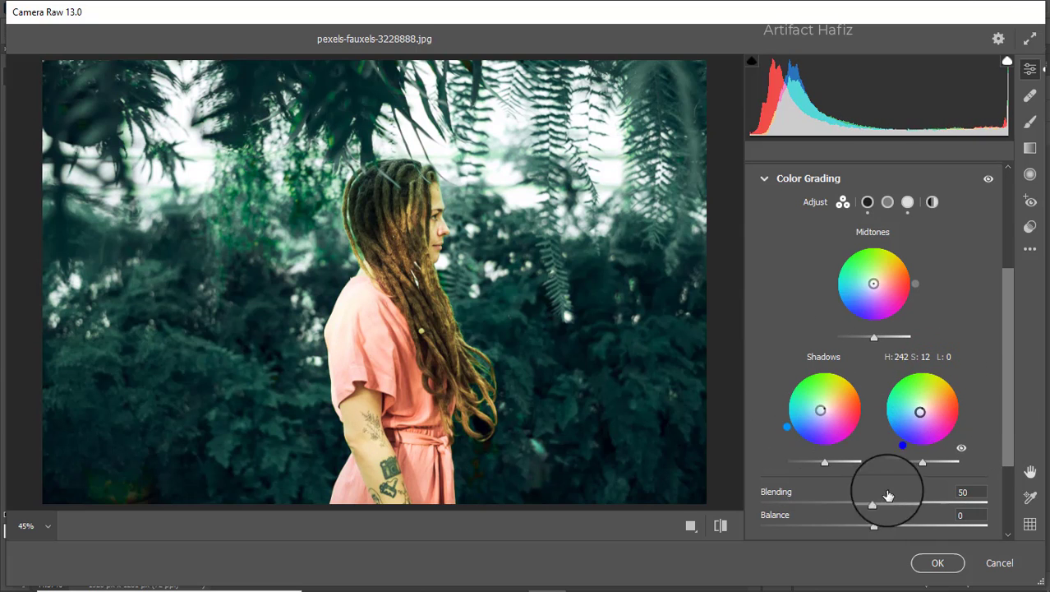
drag(892, 438, 975, 335)
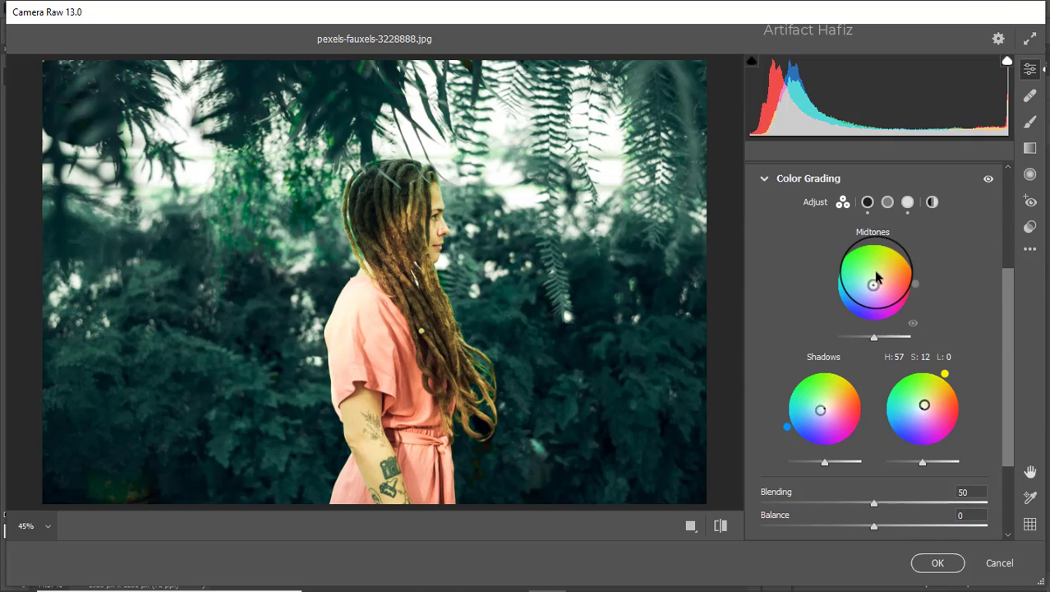
mouse_move(873, 283)
mouse_down()
mouse_move(835, 302)
mouse_move(822, 337)
mouse_move(803, 322)
mouse_up()
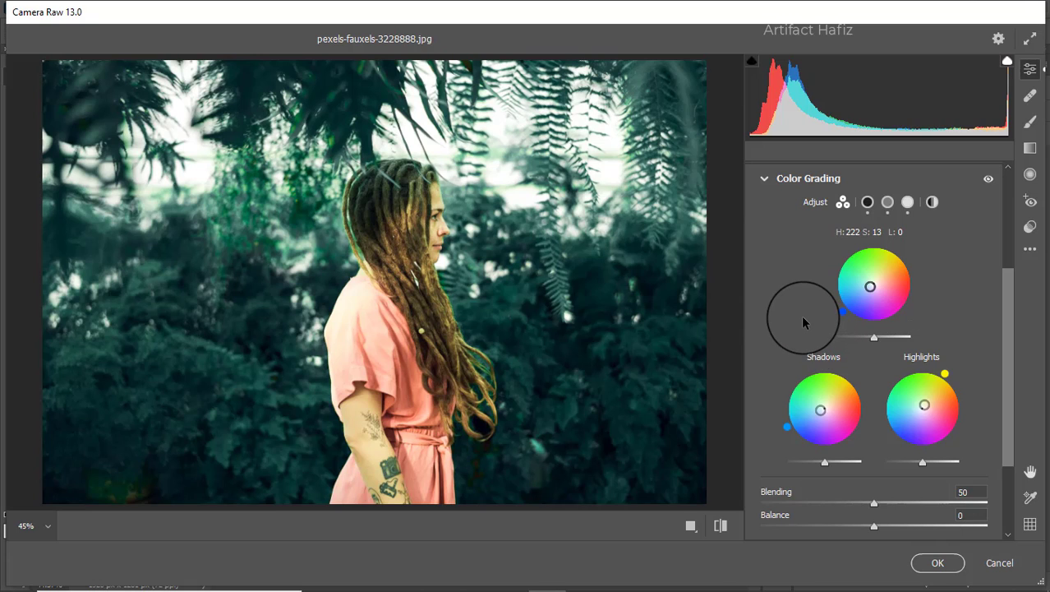
scroll(801, 325, down, 2)
scroll(804, 333, down, 1)
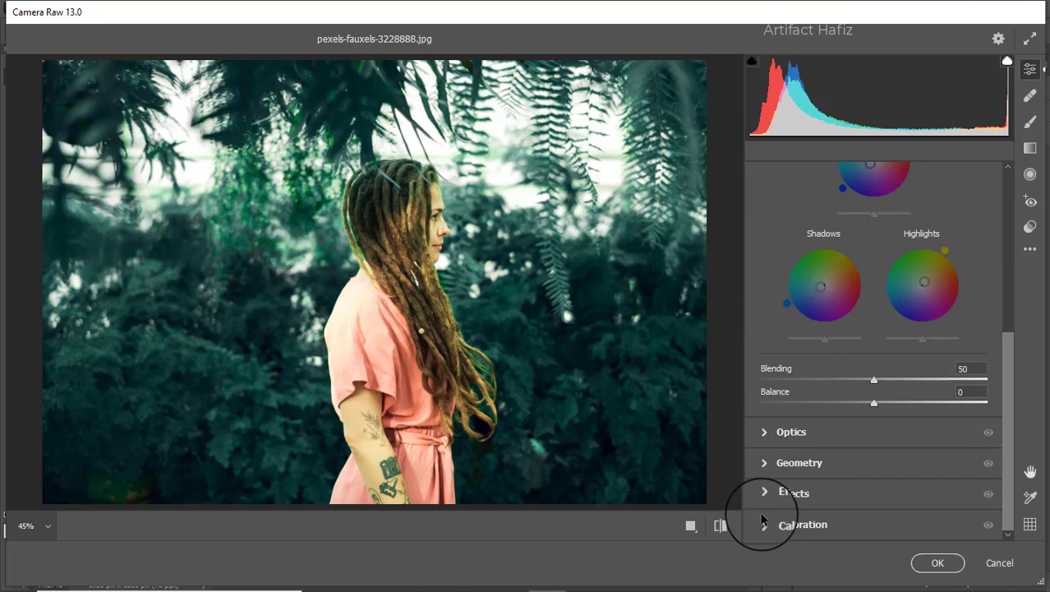
Add a slight vignette, then set Calibration Red Primary Saturation -19 and Blue Primary -10
click(786, 497)
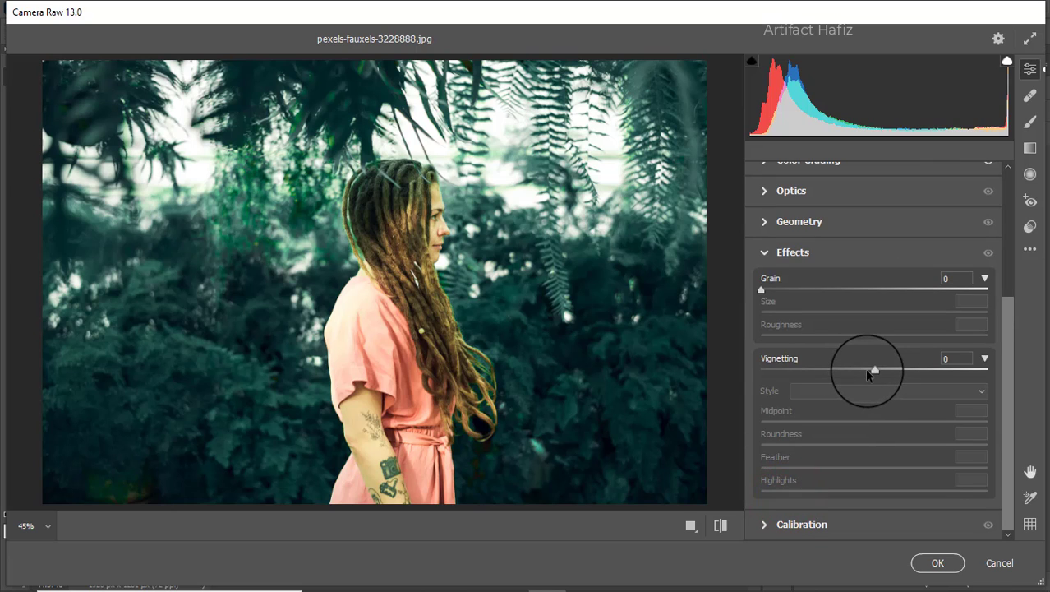
mouse_move(872, 371)
mouse_down()
mouse_move(898, 374)
mouse_move(867, 373)
mouse_up()
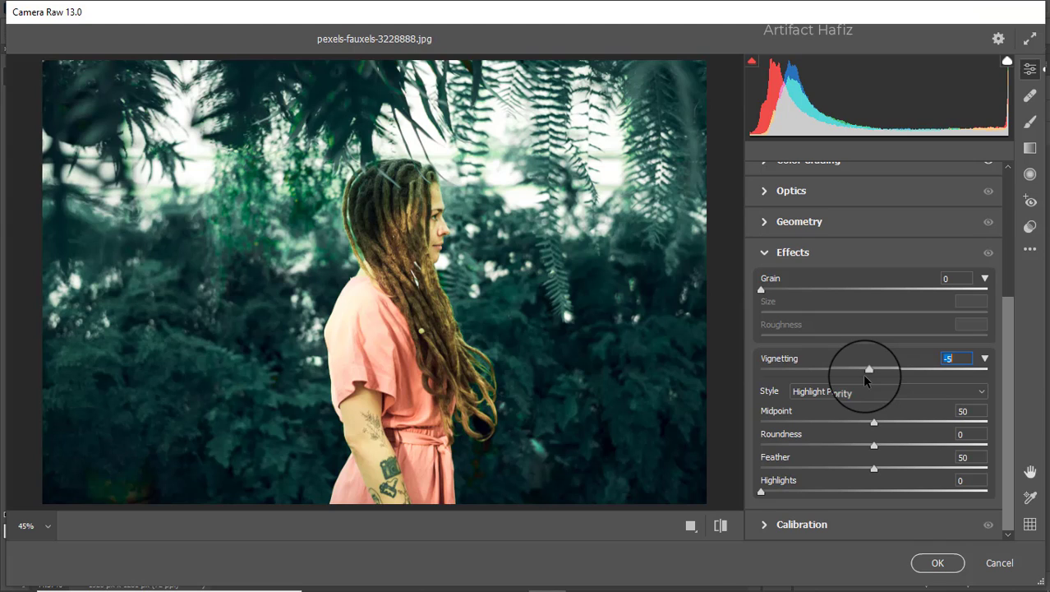
click(782, 525)
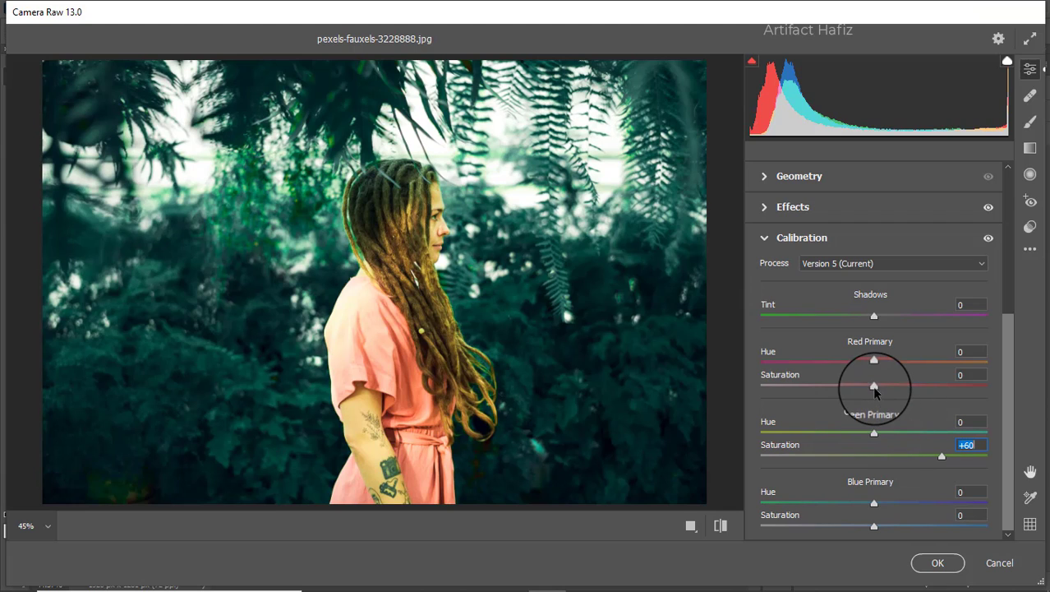
drag(874, 386, 865, 393)
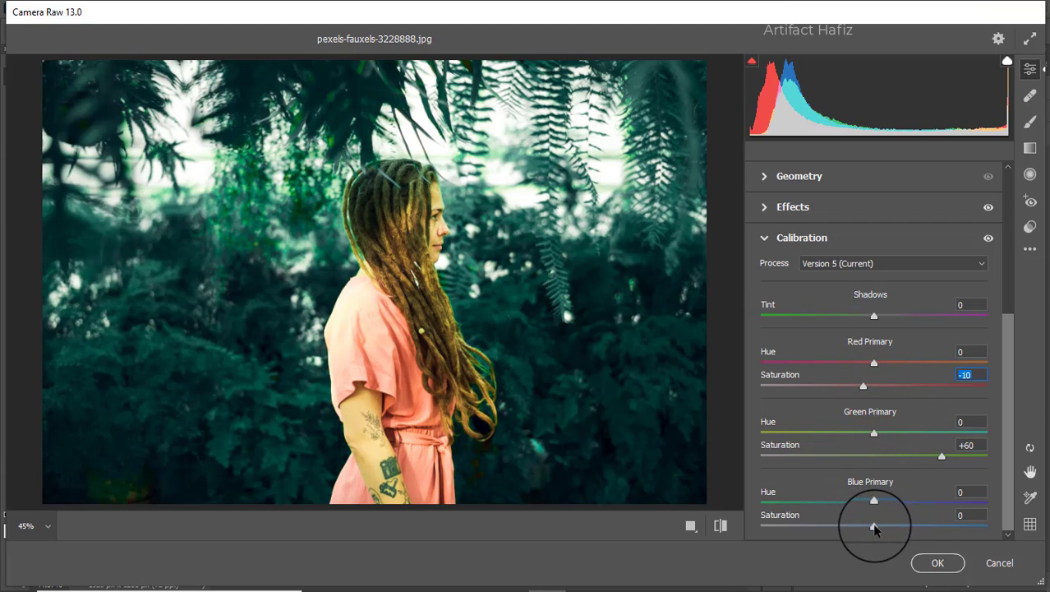
drag(874, 526, 863, 528)
drag(861, 392, 851, 393)
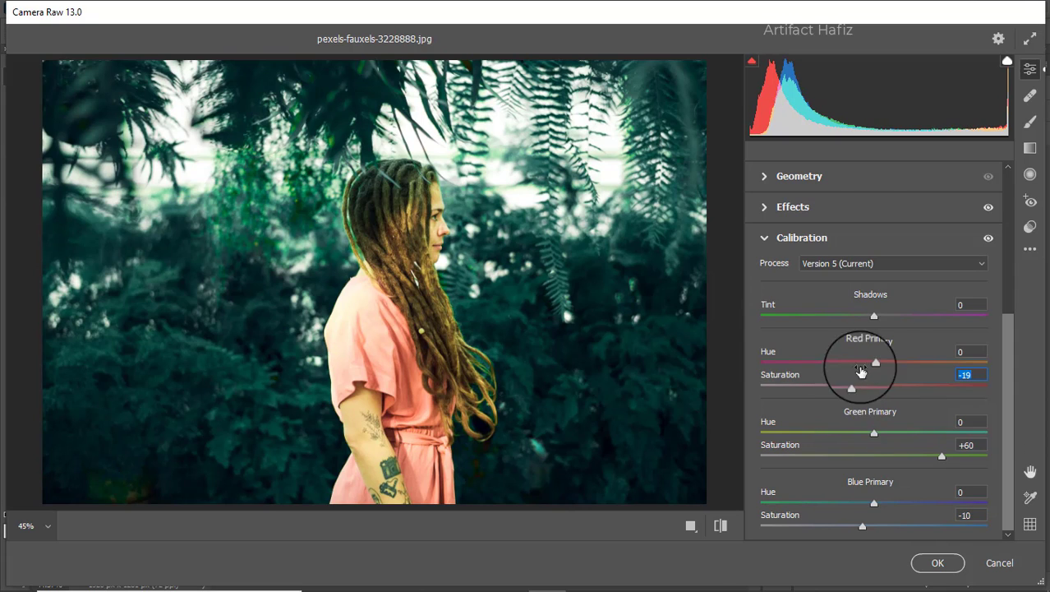
Draw a radial filter ellipse over her head, narrowing and shortening it to fit
click(1031, 176)
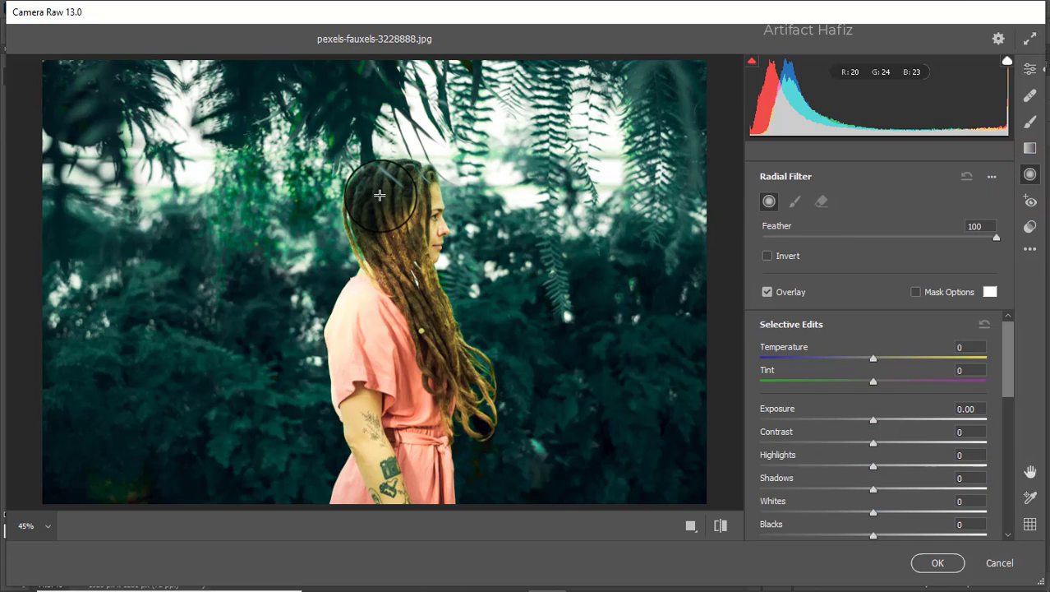
drag(380, 195, 473, 304)
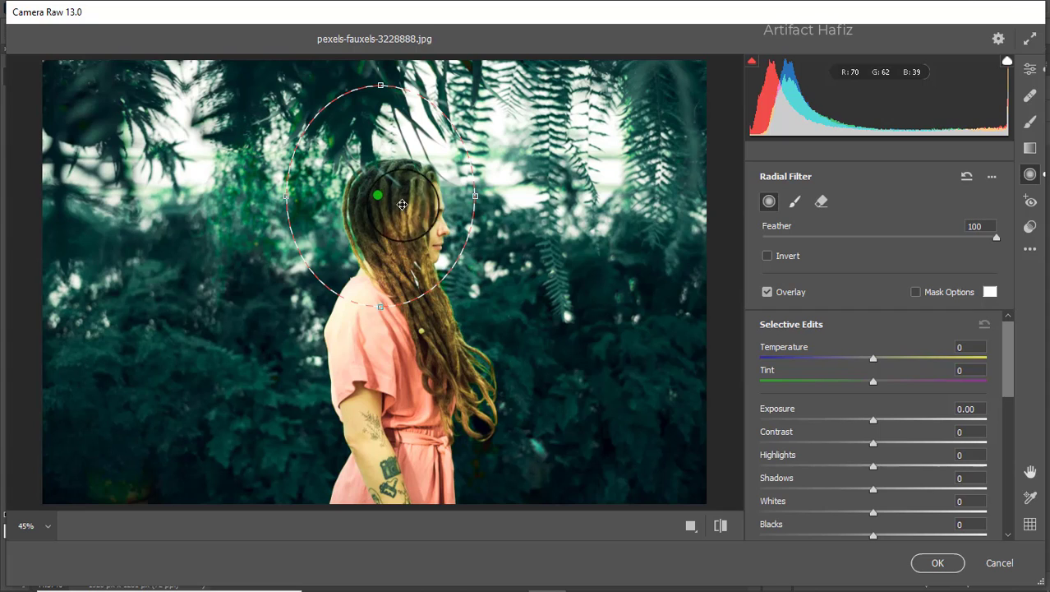
drag(380, 196, 410, 248)
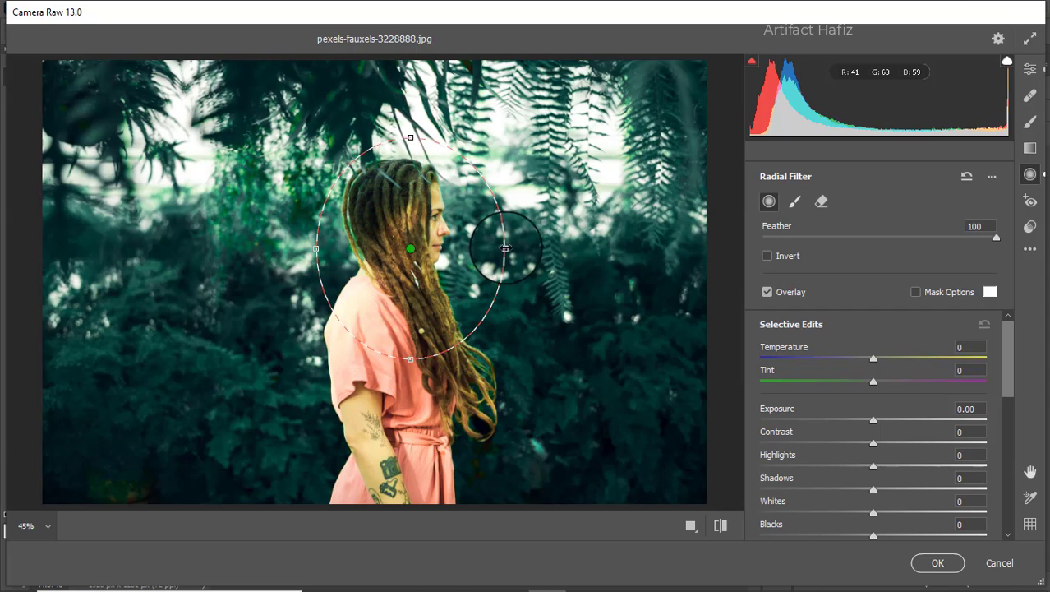
drag(504, 247, 450, 248)
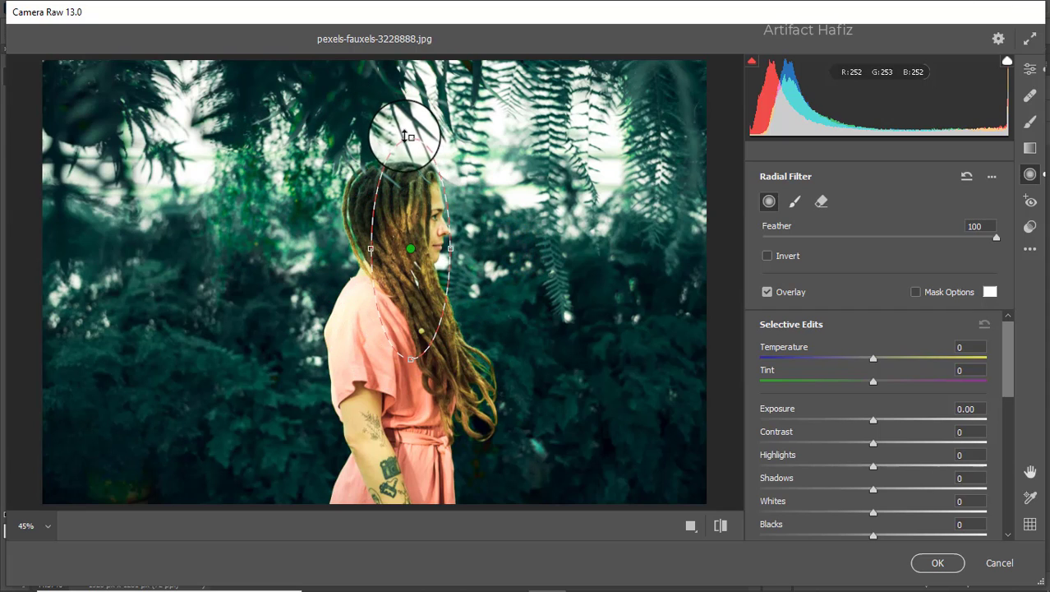
mouse_move(406, 135)
mouse_down()
mouse_move(405, 199)
mouse_move(414, 180)
mouse_up()
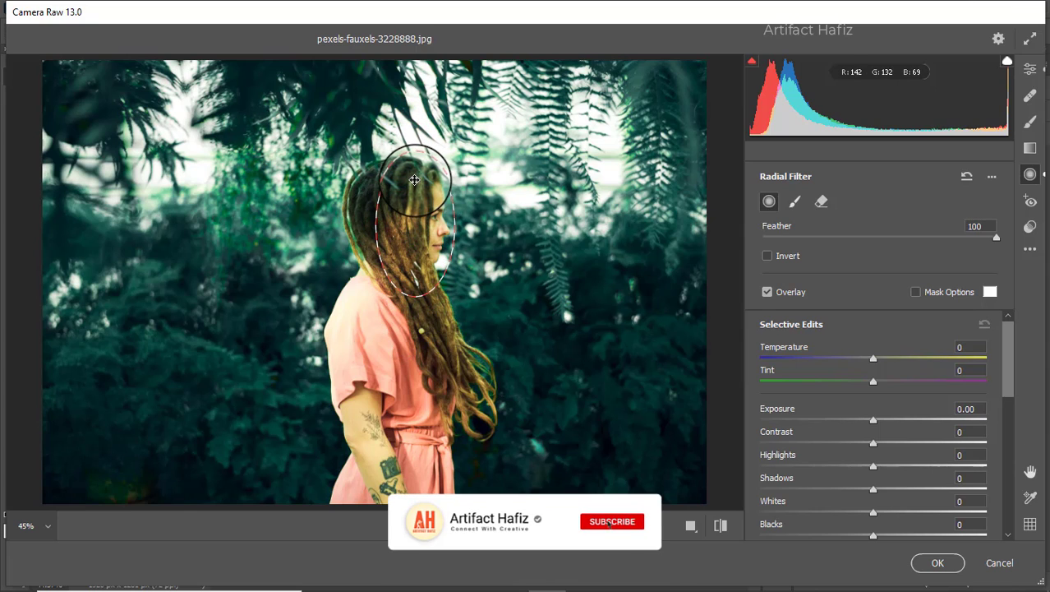
Set the radial filter's Exposure to +0.35, nudge it right, and return to Edit
drag(891, 415, 890, 418)
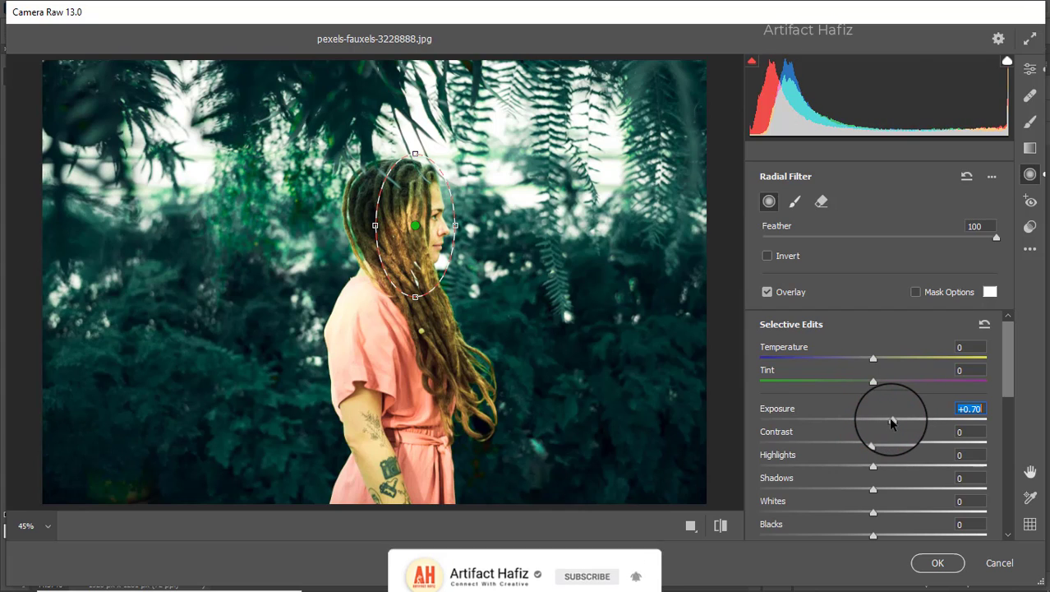
click(420, 228)
drag(421, 227, 428, 227)
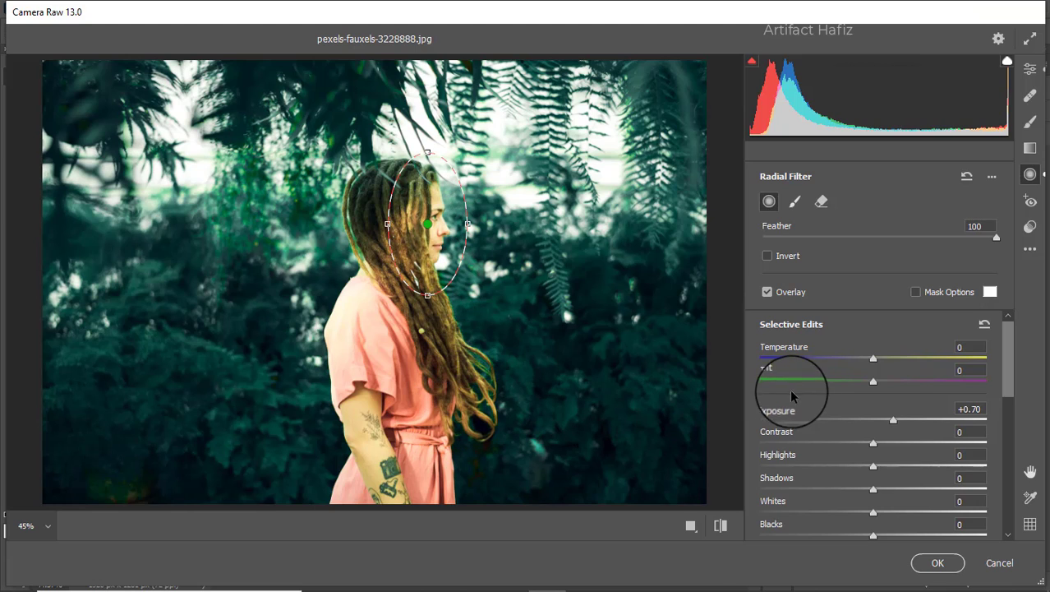
drag(892, 415, 882, 420)
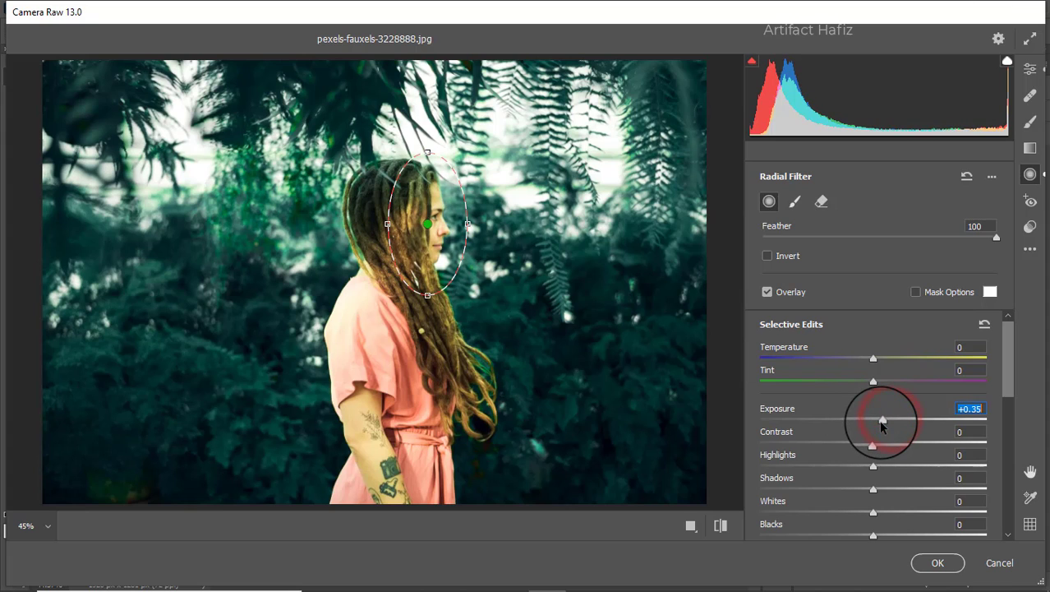
click(1030, 69)
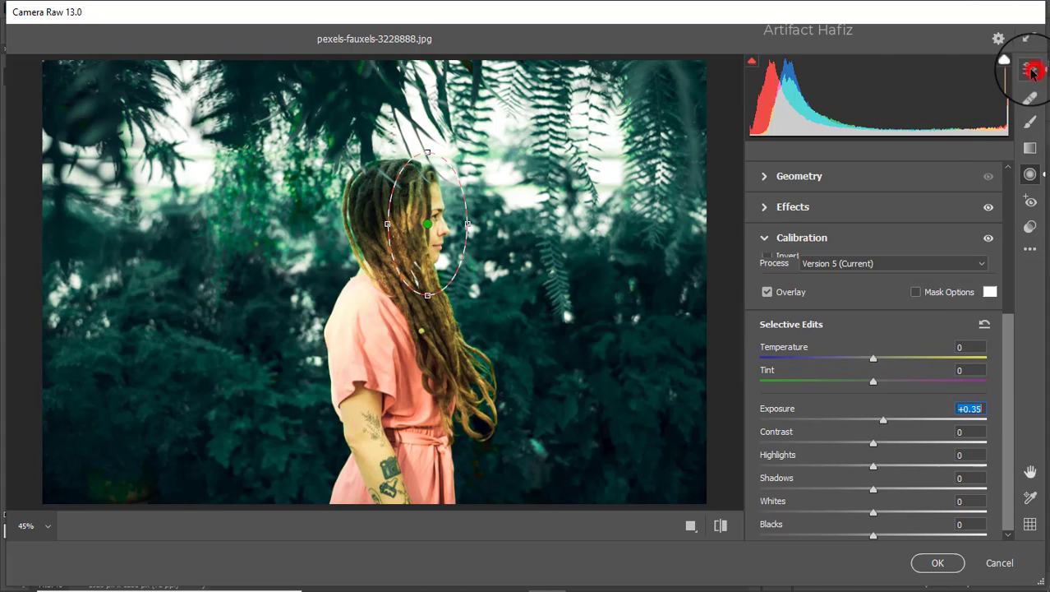
Switch the Camera Raw preview to the side-by-side Before/After view
click(691, 523)
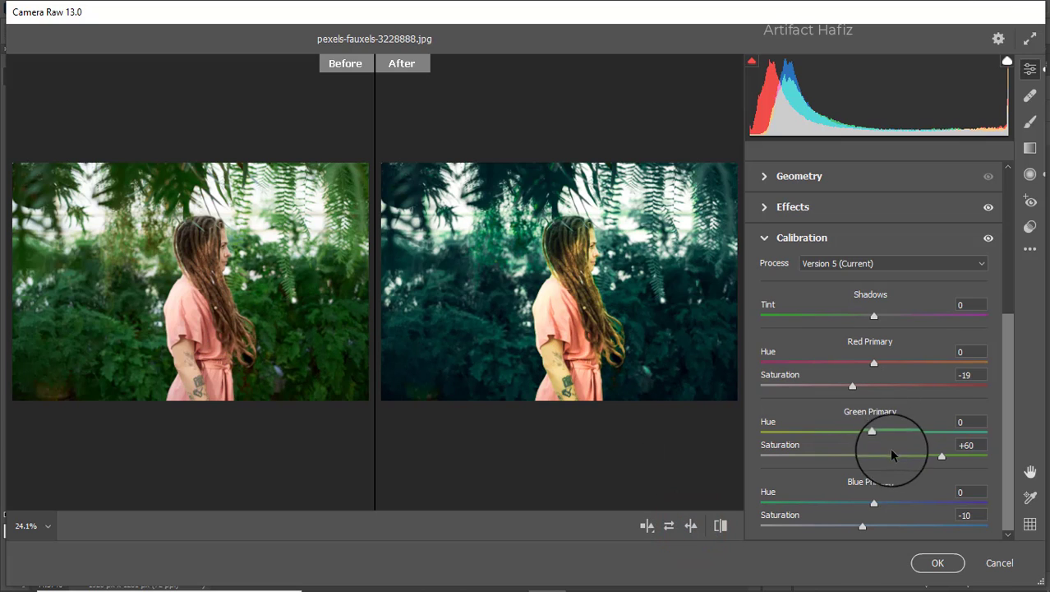
scroll(889, 419, up, 2)
scroll(888, 402, up, 3)
scroll(887, 398, up, 2)
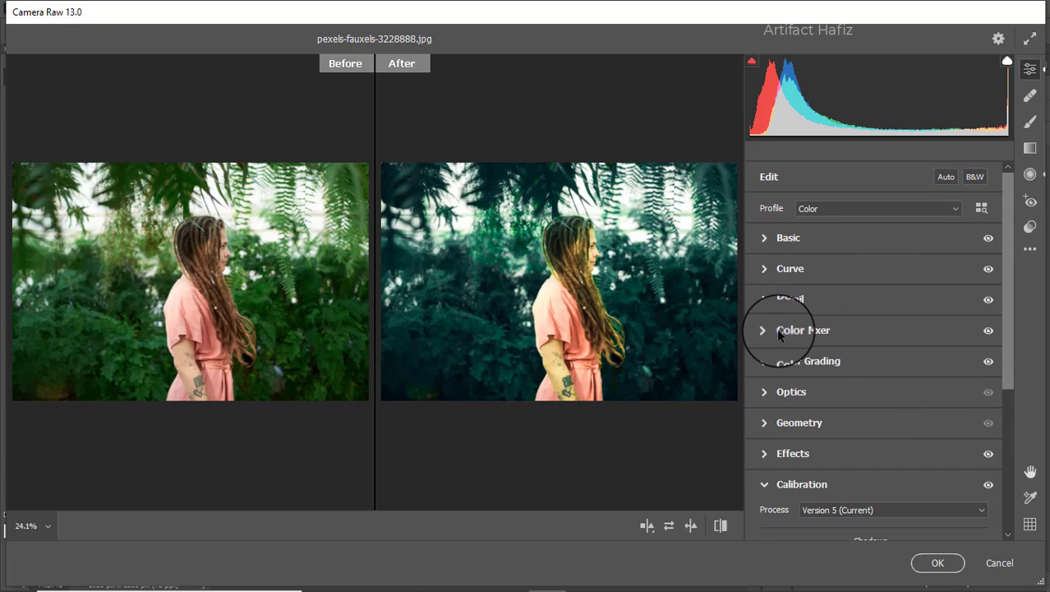
Set Basic tones to Exposure -0.25, Highlights -100, Shadows +19, Whites +62, Blacks +42, and apply
click(759, 238)
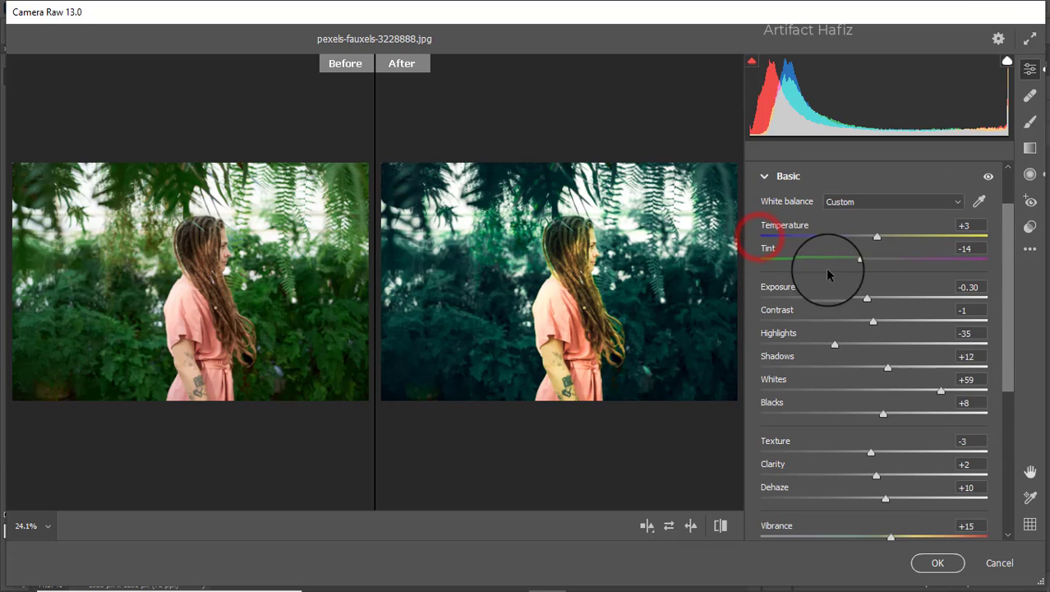
drag(867, 299, 867, 300)
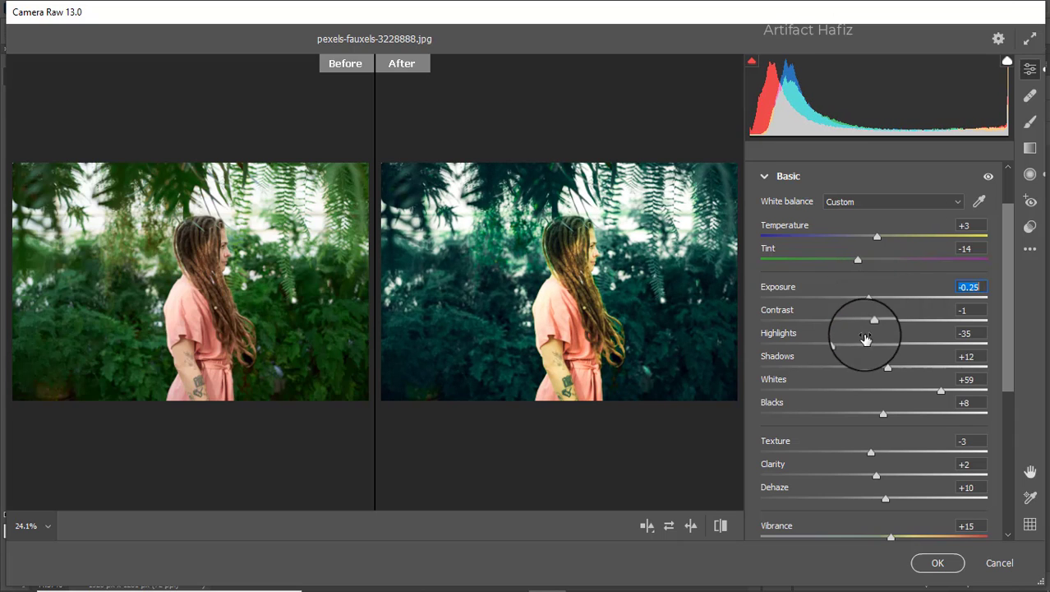
drag(834, 344, 755, 346)
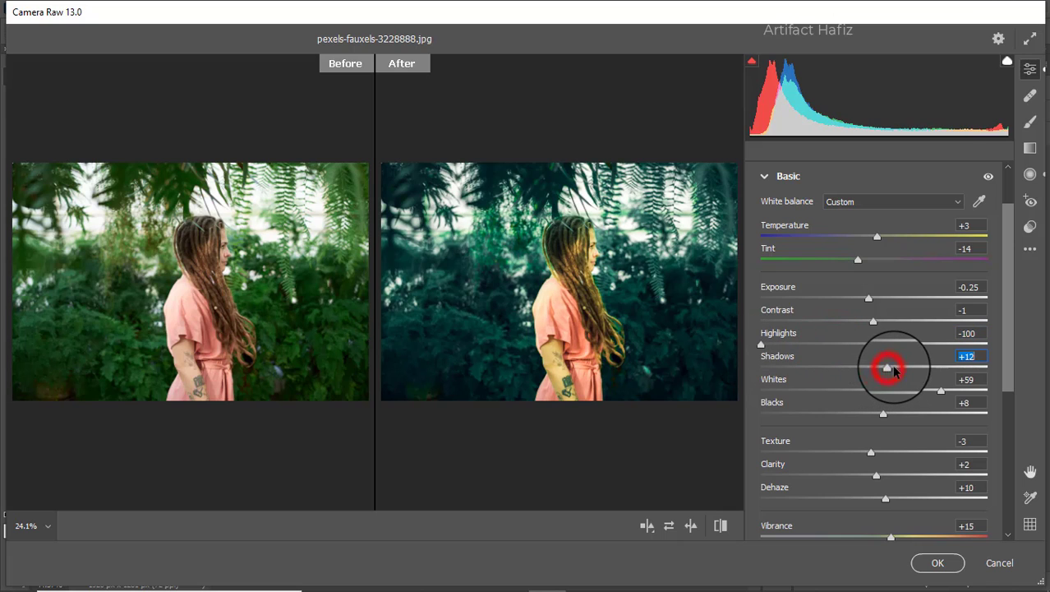
mouse_move(893, 372)
mouse_down()
mouse_move(980, 367)
mouse_move(943, 359)
mouse_move(945, 389)
mouse_up()
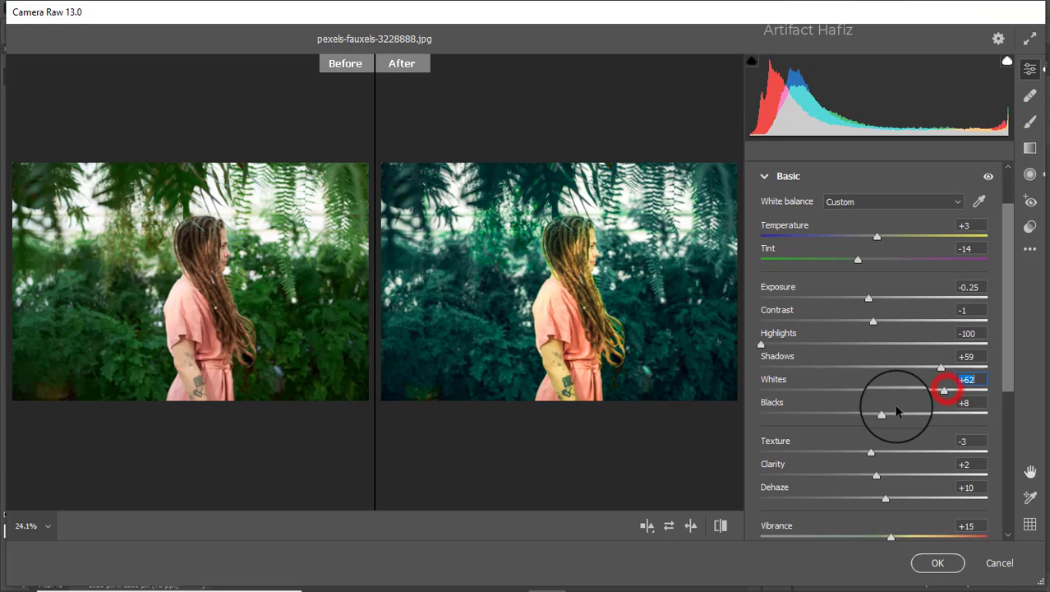
drag(883, 413, 917, 413)
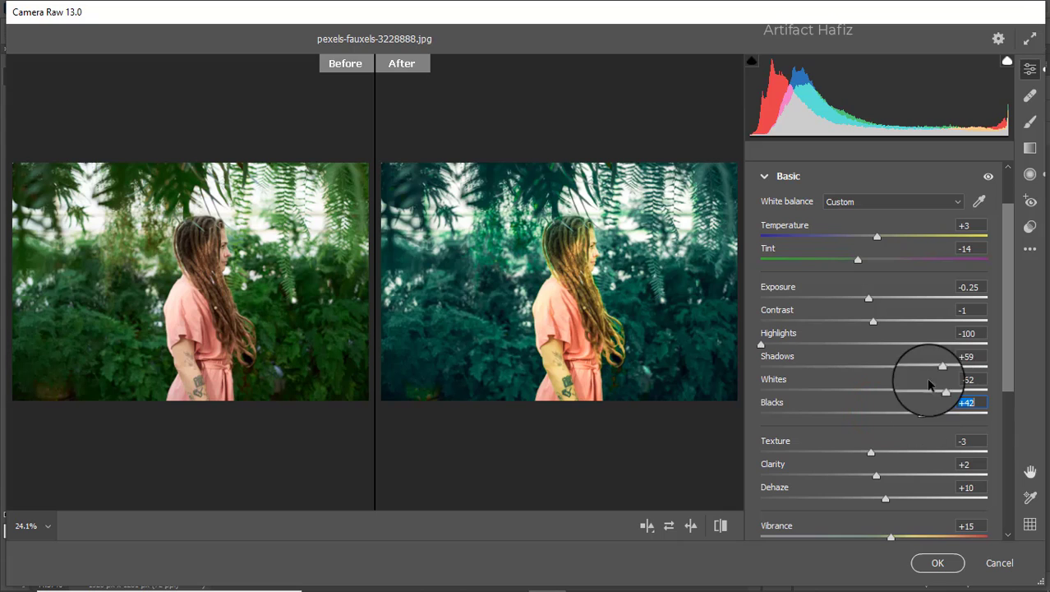
drag(939, 367, 895, 369)
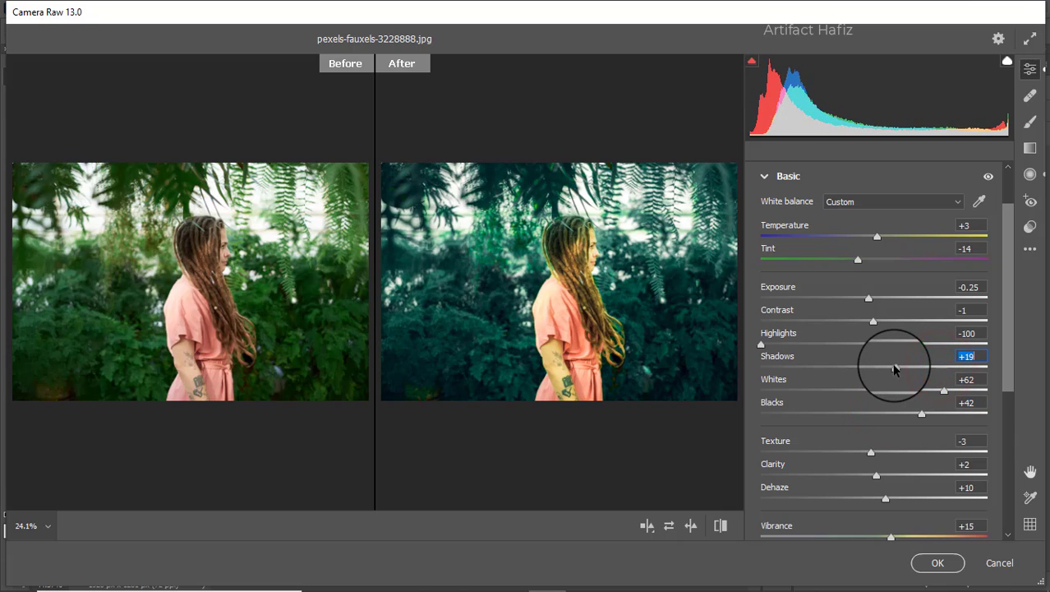
click(929, 558)
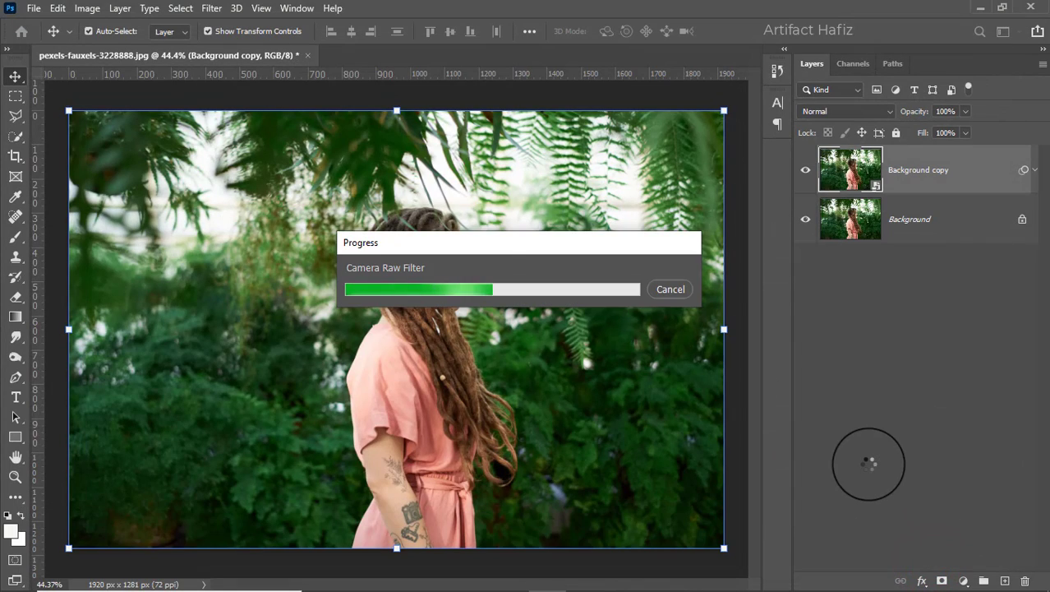
click(807, 170)
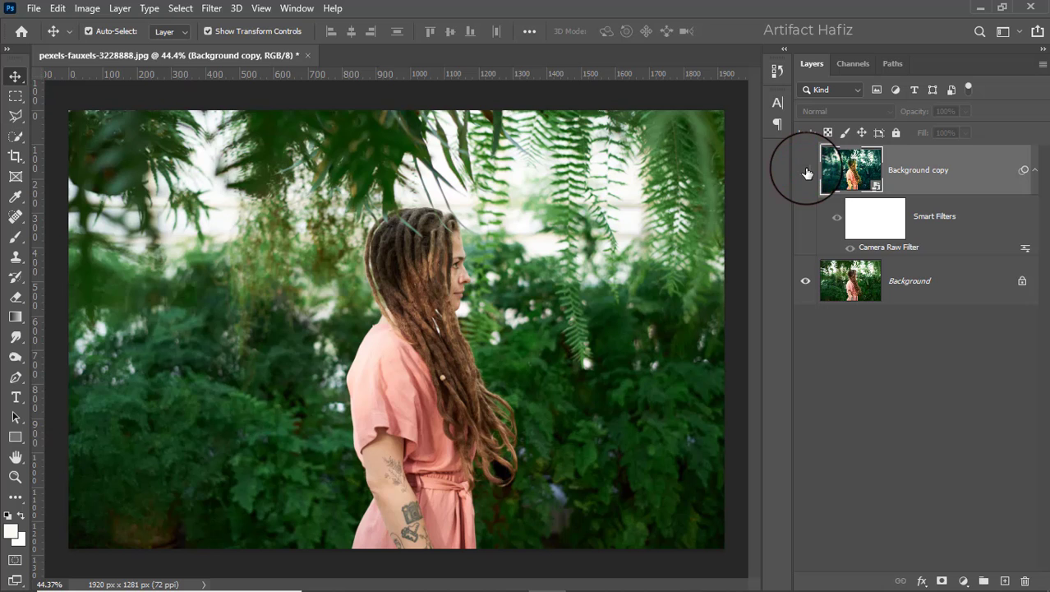
click(806, 171)
click(807, 170)
click(806, 170)
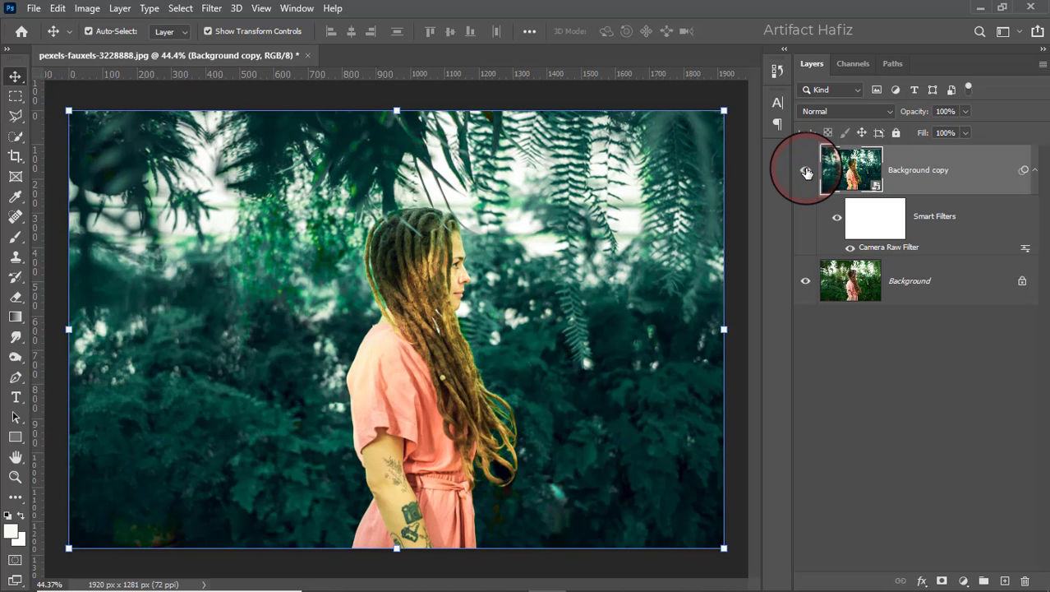
click(806, 170)
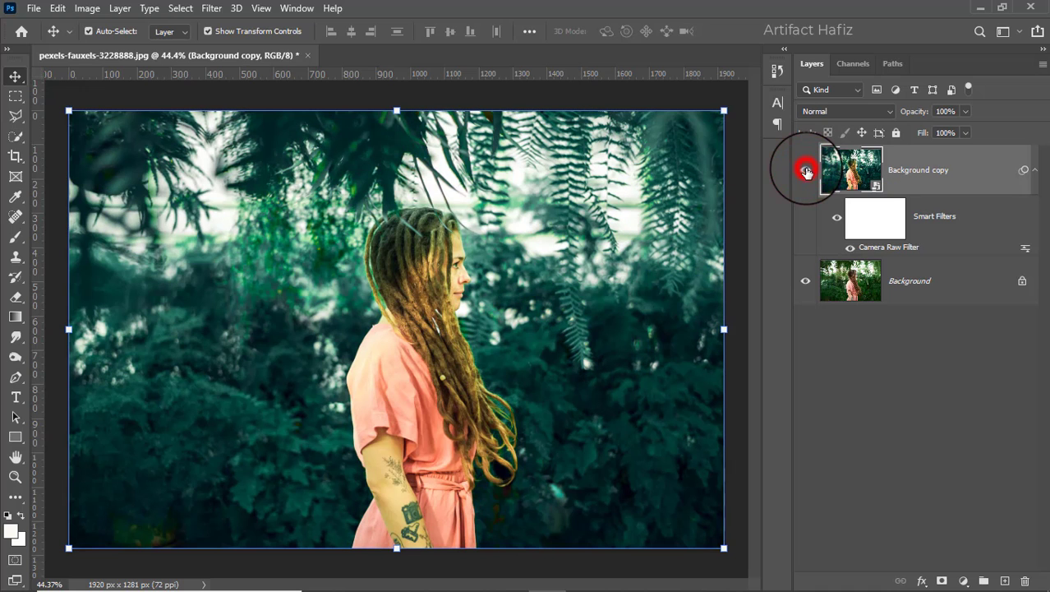